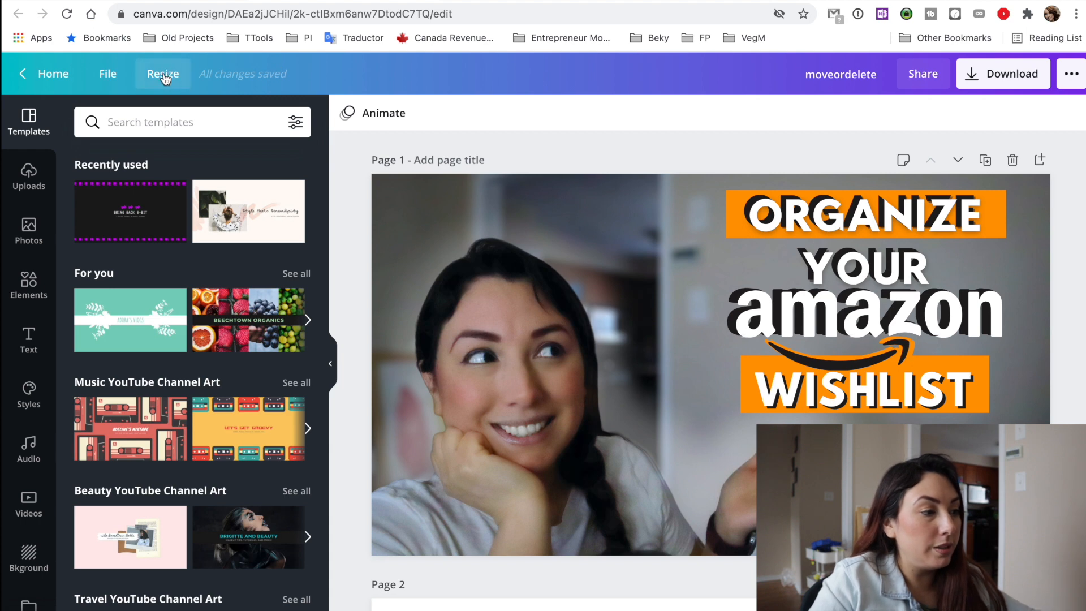
Create a resized copy of the design in the Instagram Story format, keeping the original intact.
{"action": "left_click", "coordinate": [163, 76]}
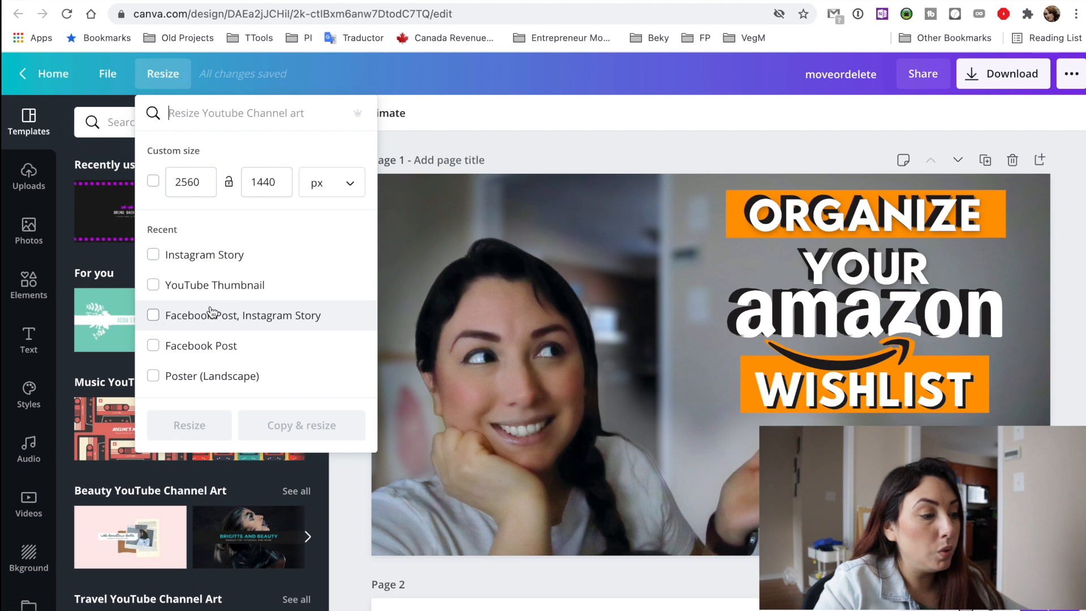
{"action": "scroll", "coordinate": [209, 379], "scroll_direction": "down", "scroll_amount": 2}
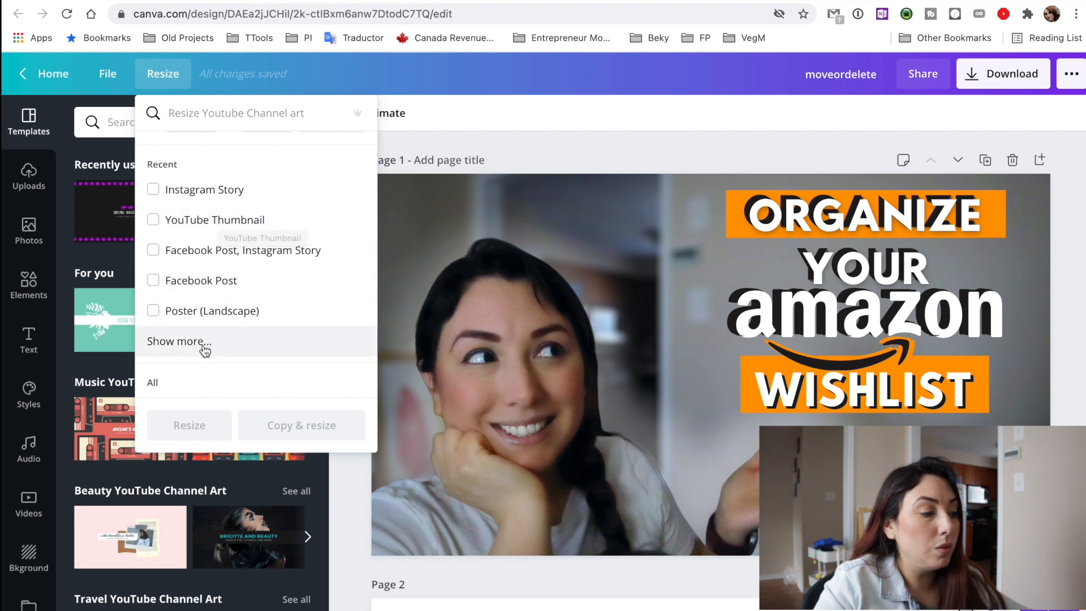
{"action": "scroll", "coordinate": [203, 349], "scroll_direction": "down", "scroll_amount": 5}
{"action": "scroll", "coordinate": [204, 352], "scroll_direction": "down", "scroll_amount": 1}
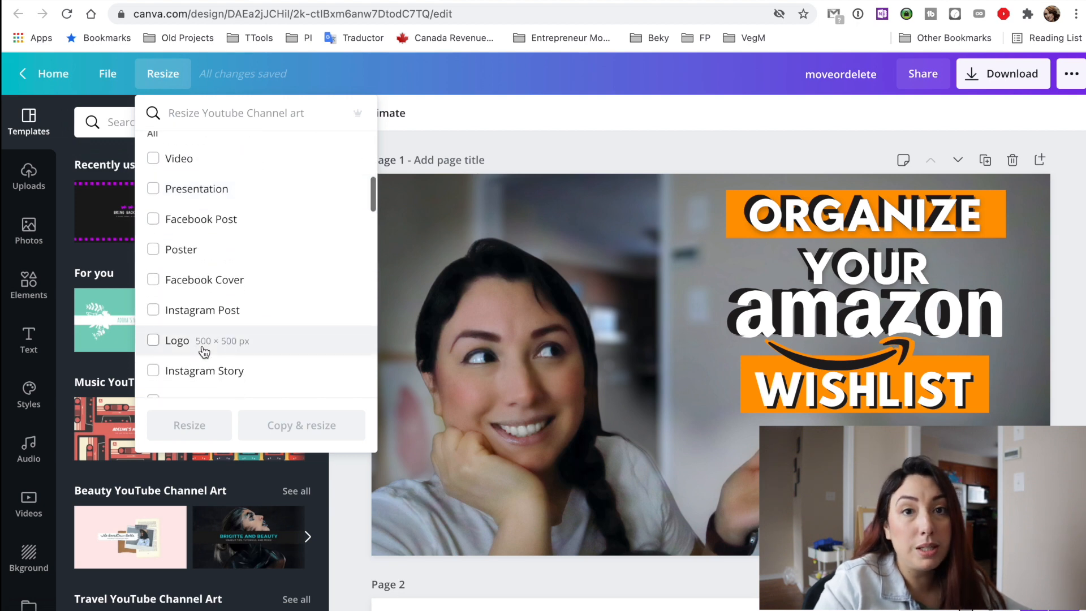
{"action": "scroll", "coordinate": [203, 352], "scroll_direction": "down", "scroll_amount": 1}
{"action": "scroll", "coordinate": [203, 352], "scroll_direction": "up", "scroll_amount": 6}
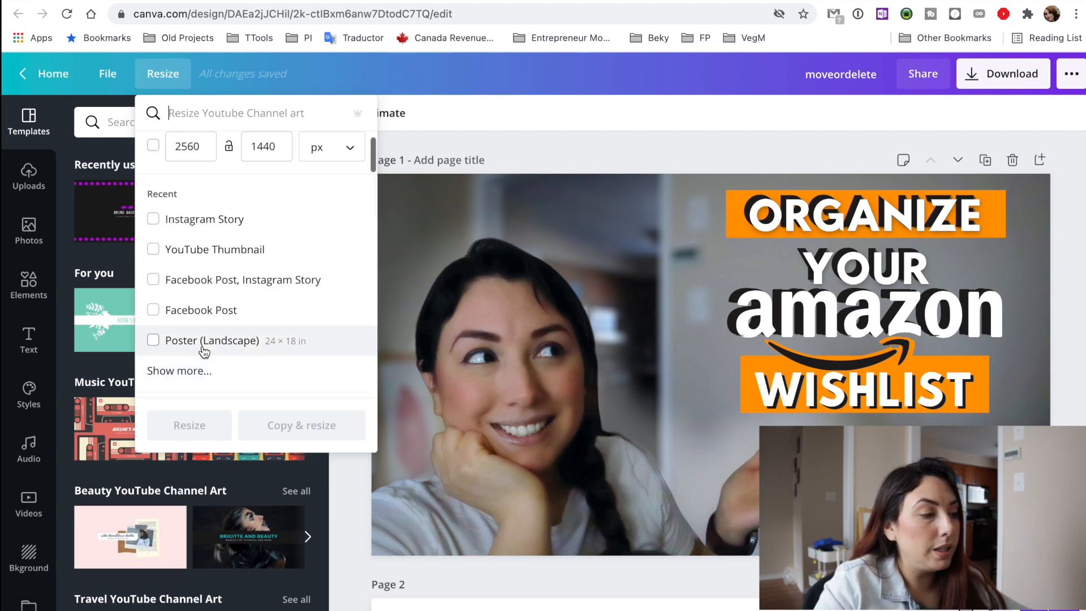
{"action": "scroll", "coordinate": [241, 339], "scroll_direction": "down", "scroll_amount": 1}
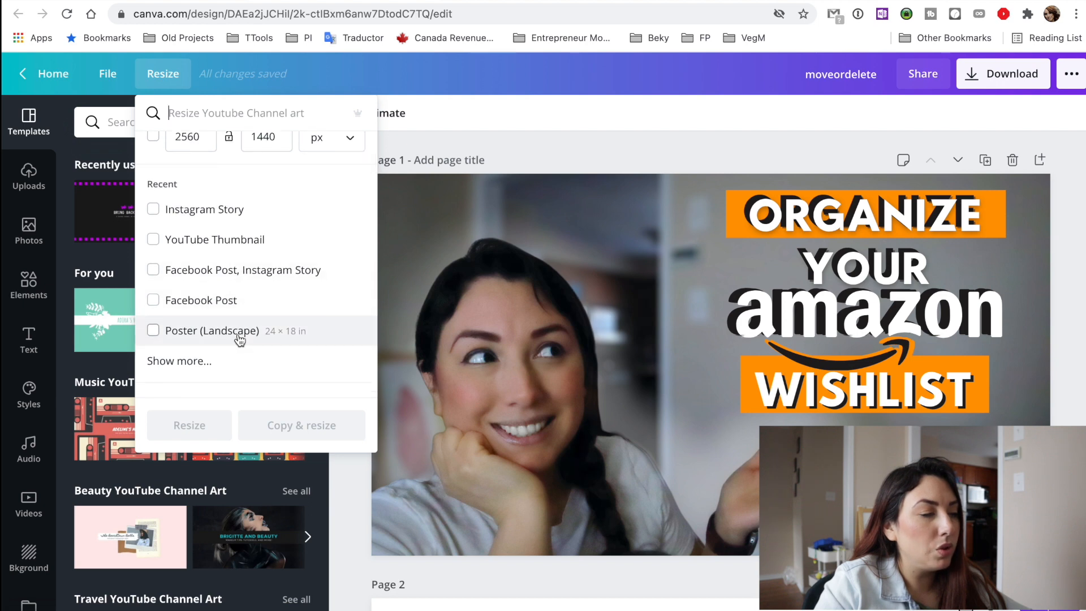
{"action": "left_click", "coordinate": [227, 217]}
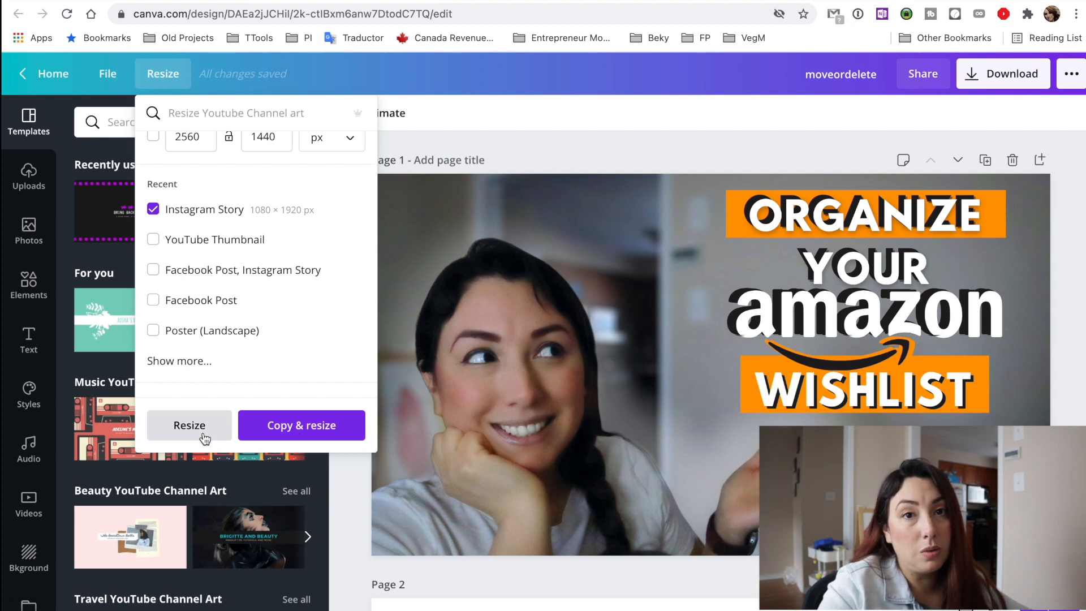
{"action": "left_click", "coordinate": [311, 431]}
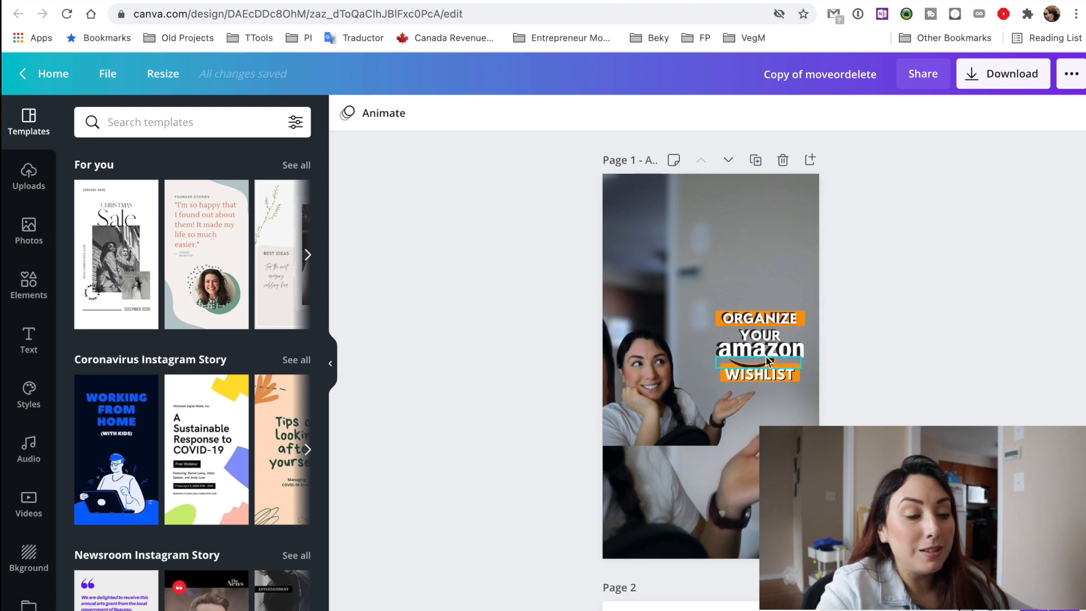
Delete the blank second page from the story copy.
{"action": "scroll", "coordinate": [766, 272], "scroll_direction": "down", "scroll_amount": 5}
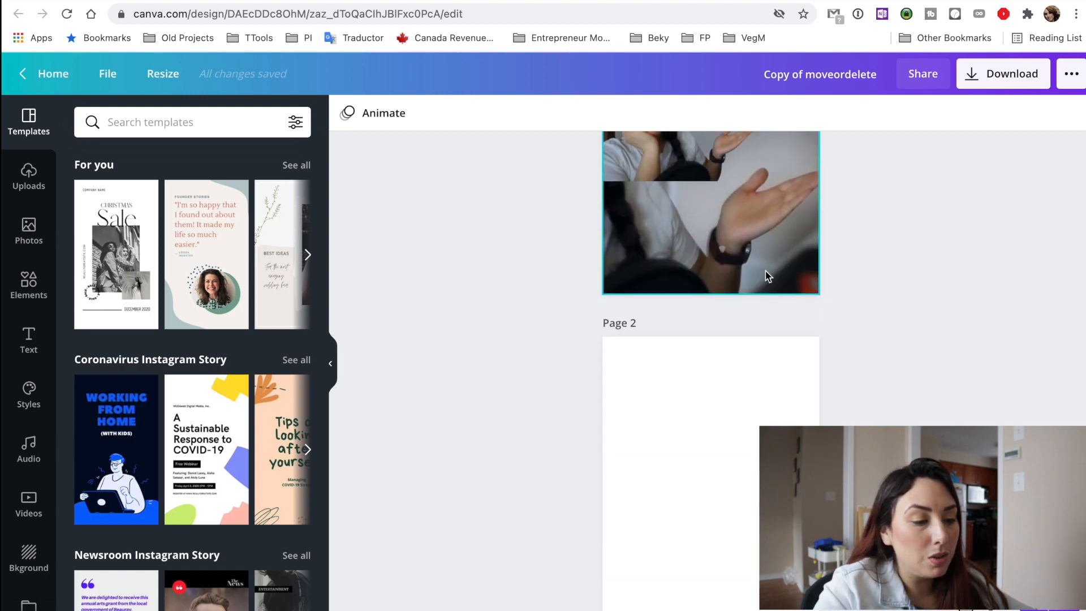
{"action": "scroll", "coordinate": [766, 271], "scroll_direction": "up", "scroll_amount": 4}
{"action": "scroll", "coordinate": [766, 272], "scroll_direction": "down", "scroll_amount": 6}
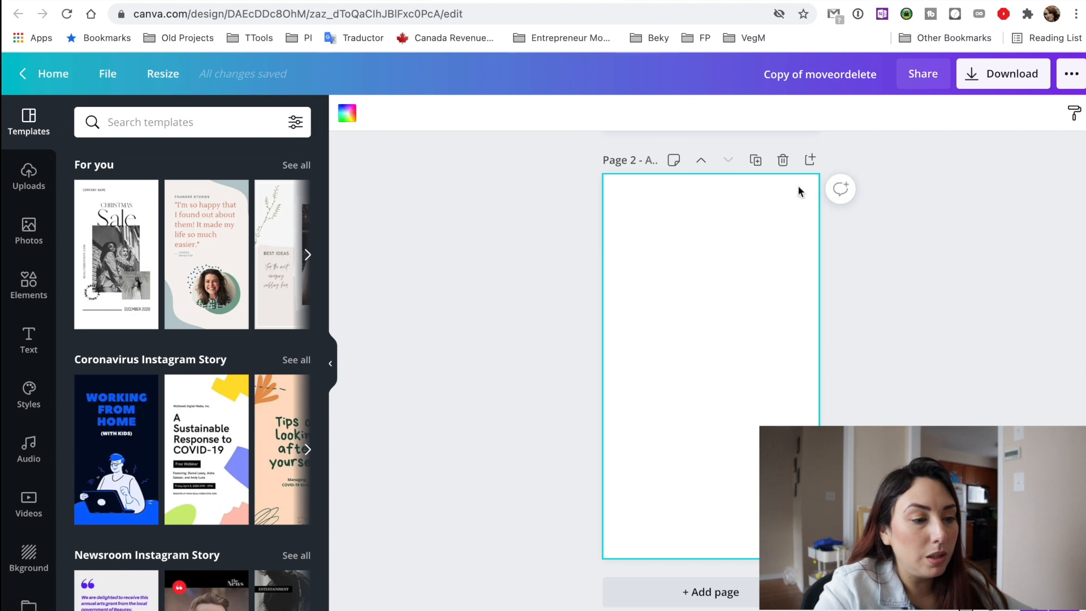
{"action": "left_click", "coordinate": [789, 162]}
Select all the headline pieces together, enlarge them to nearly the page width and centre them in the page's upper half.
{"action": "left_click", "coordinate": [716, 389]}
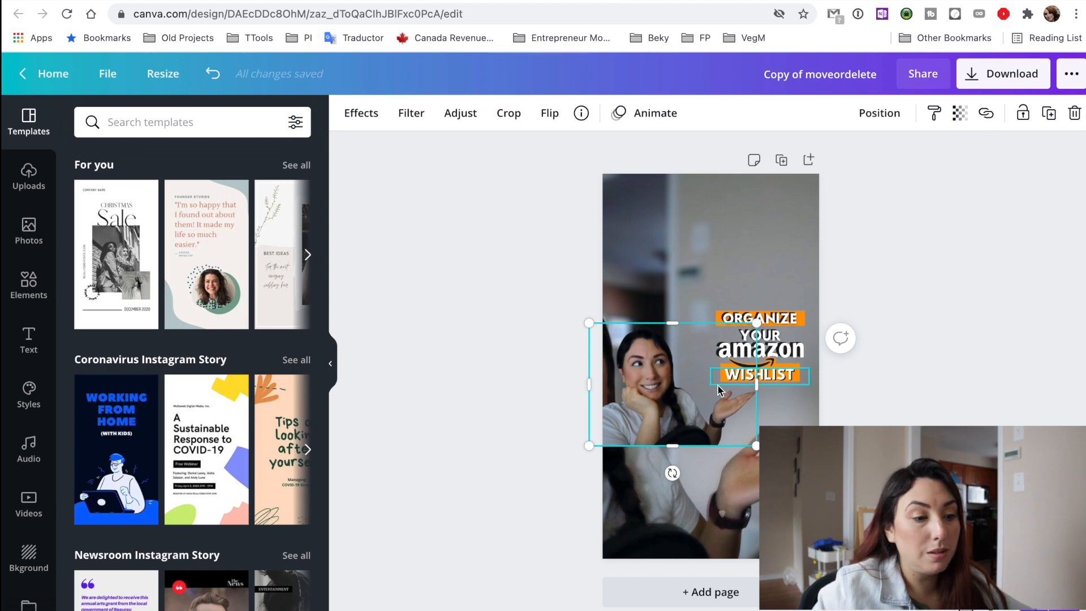
{"action": "left_click", "coordinate": [785, 376]}
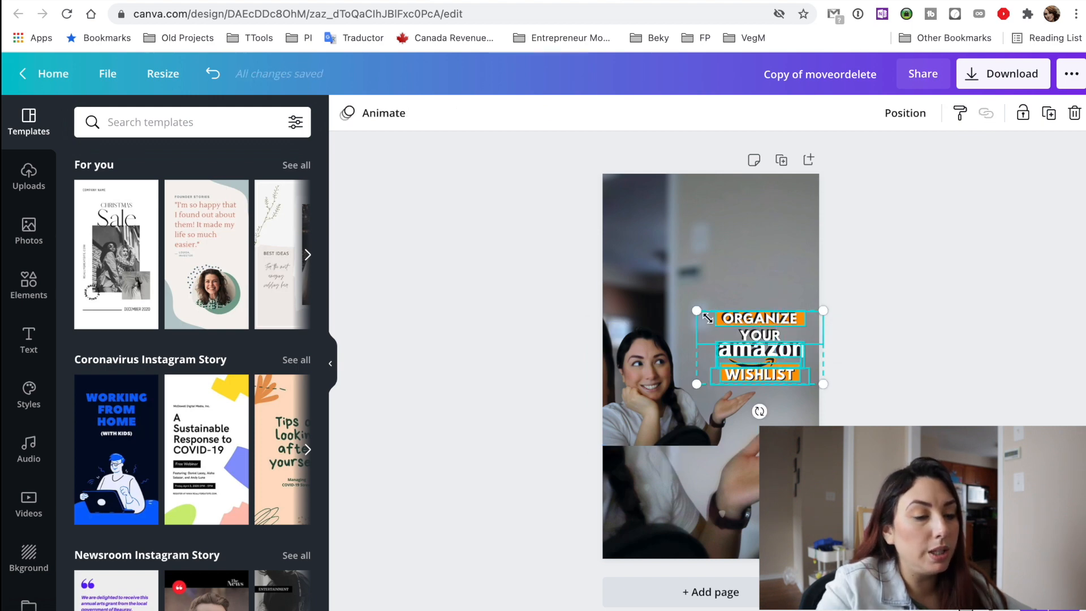
{"action": "left_click_drag", "start_coordinate": [696, 310], "coordinate": [604, 259]}
{"action": "left_click_drag", "start_coordinate": [742, 345], "coordinate": [745, 292]}
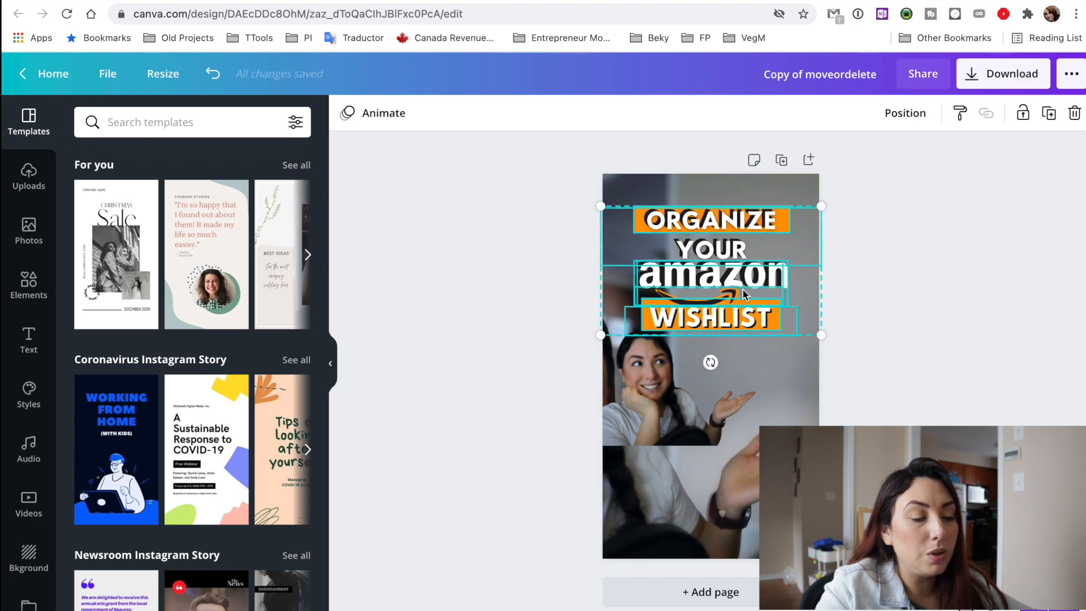
{"action": "left_click_drag", "start_coordinate": [701, 227], "coordinate": [704, 242]}
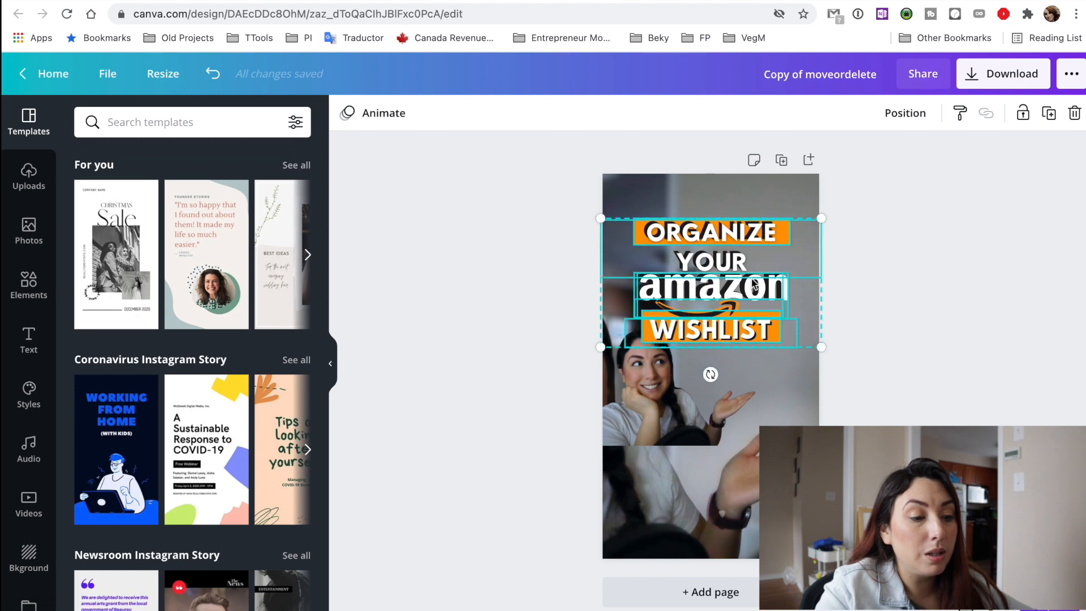
{"action": "left_click_drag", "start_coordinate": [821, 348], "coordinate": [847, 368]}
{"action": "left_click_drag", "start_coordinate": [790, 345], "coordinate": [774, 343]}
Move the small portrait photo to the lower part of the page and enlarge it to nearly the page width.
{"action": "left_click", "coordinate": [678, 417]}
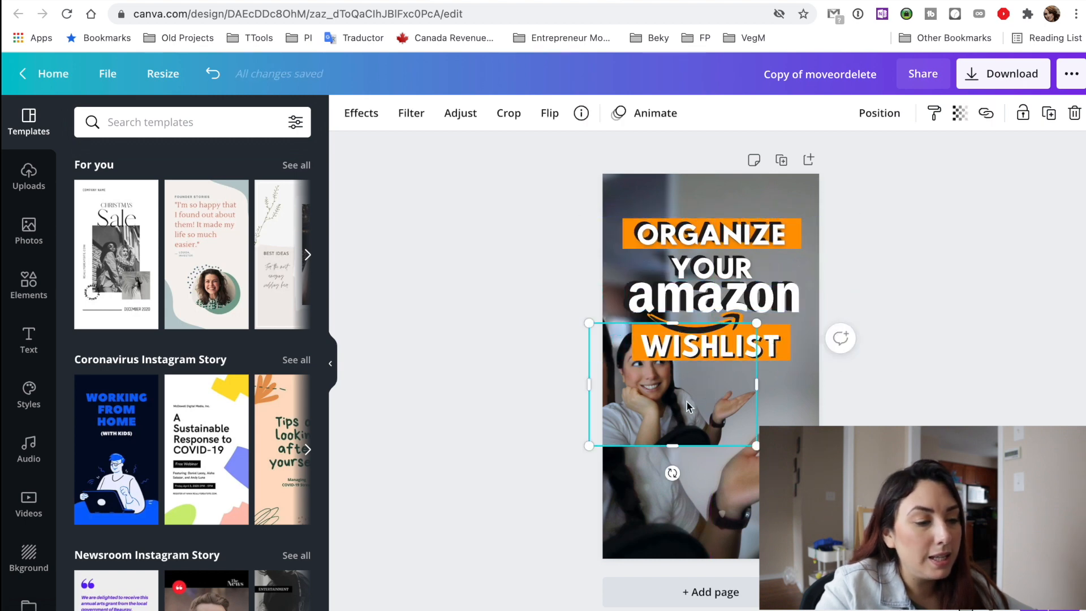
{"action": "left_click_drag", "start_coordinate": [678, 404], "coordinate": [706, 495]}
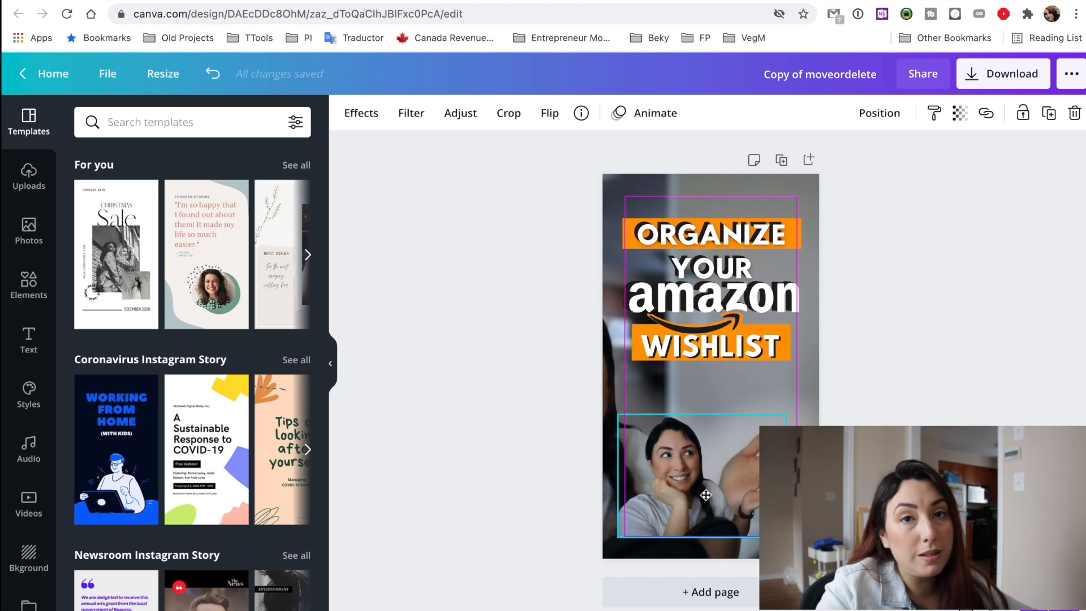
{"action": "left_click_drag", "start_coordinate": [706, 495], "coordinate": [706, 495]}
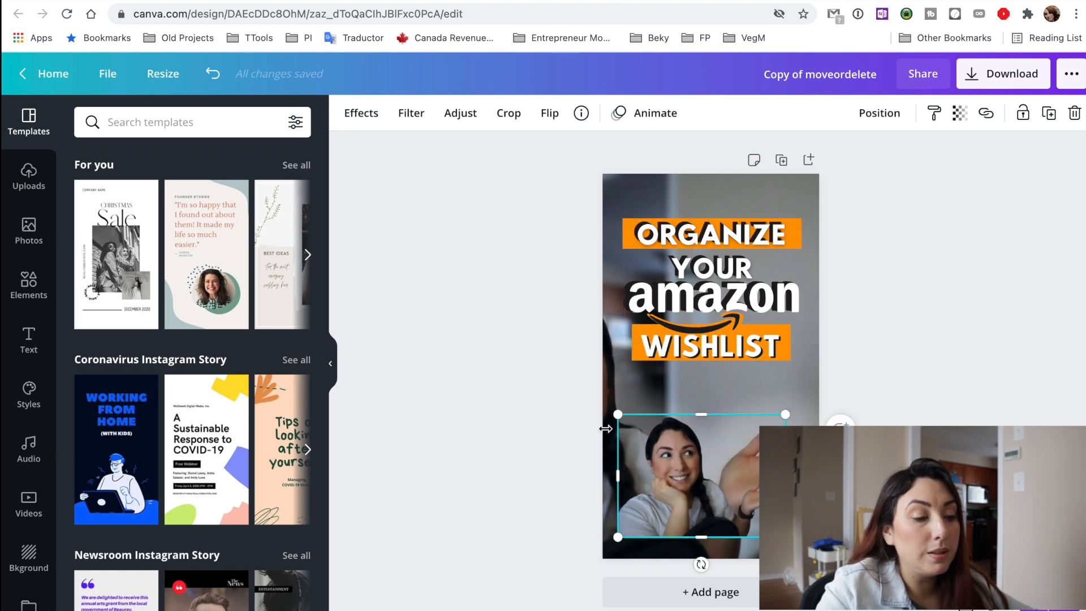
{"action": "left_click_drag", "start_coordinate": [610, 424], "coordinate": [575, 385]}
{"action": "left_click_drag", "start_coordinate": [648, 451], "coordinate": [674, 456]}
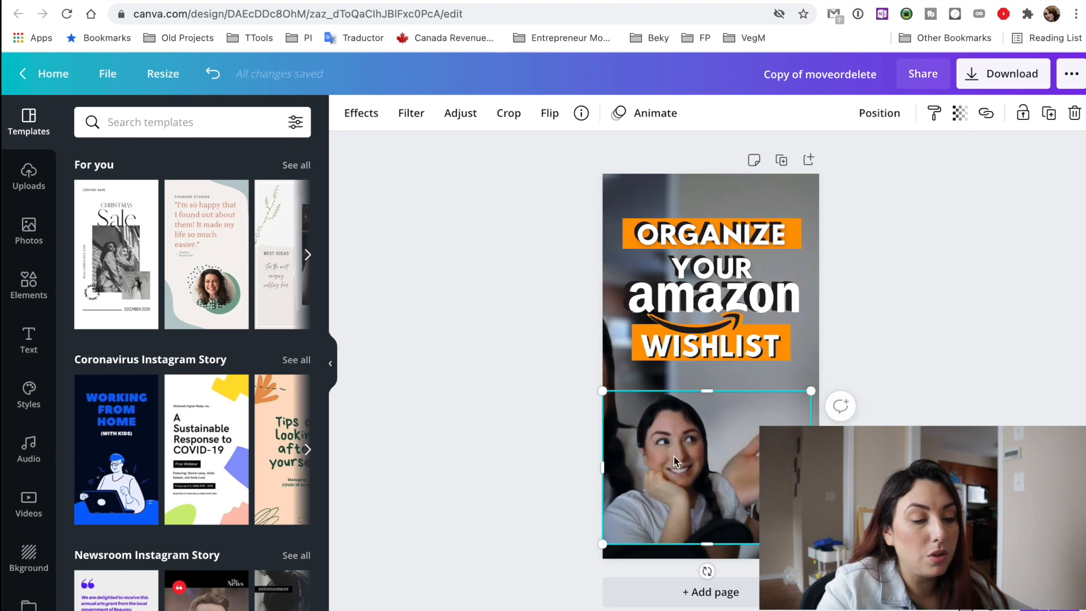
Delete the small portrait photo and shift the background photo's crop so the raised hand shows below the headline.
{"action": "key", "text": "Delete"}
{"action": "double_click", "coordinate": [674, 457]}
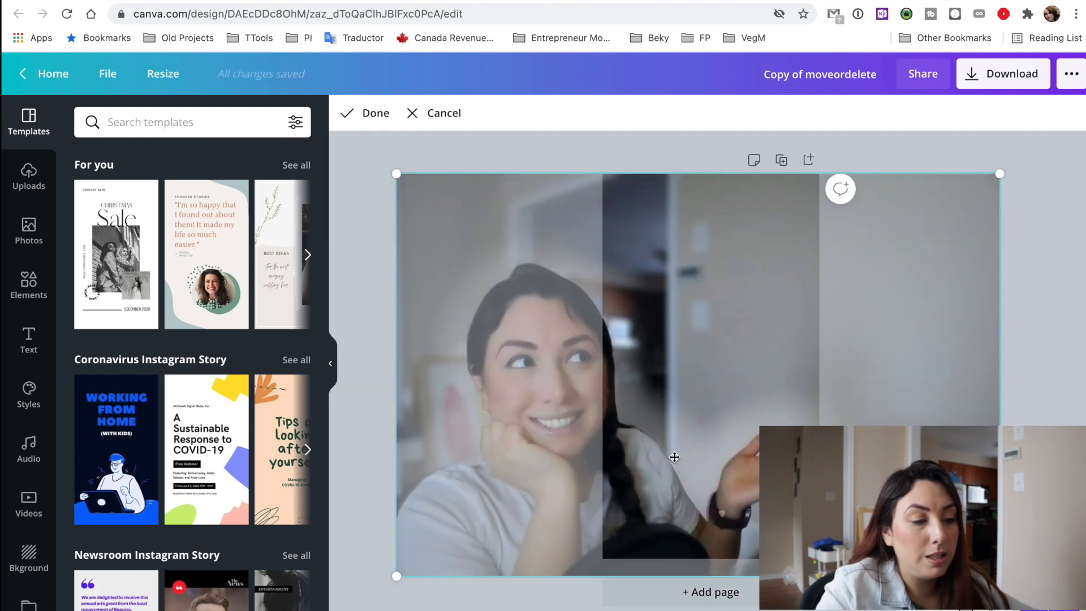
{"action": "left_click_drag", "start_coordinate": [698, 444], "coordinate": [643, 433]}
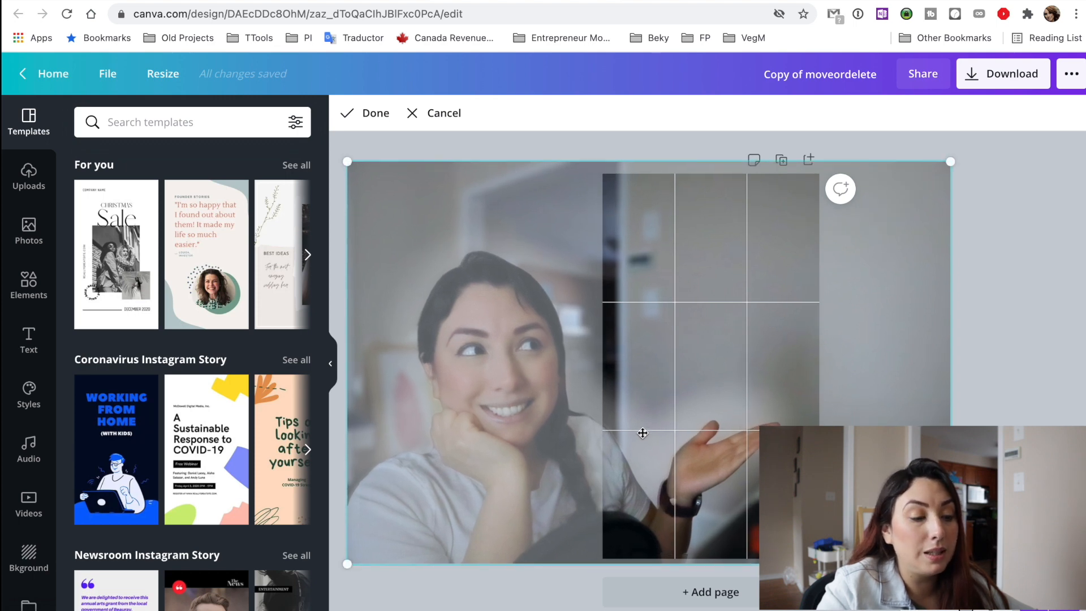
{"action": "left_click", "coordinate": [1019, 278]}
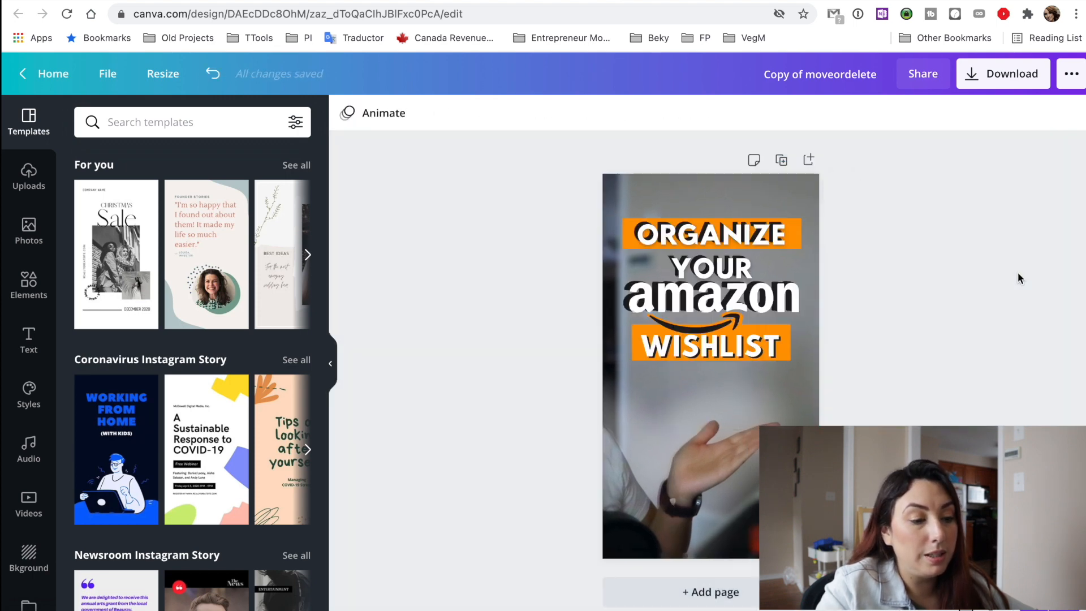
Enlarge the background photo slightly within its crop, keeping the raised hand in the lower part of the page.
{"action": "left_click", "coordinate": [800, 417]}
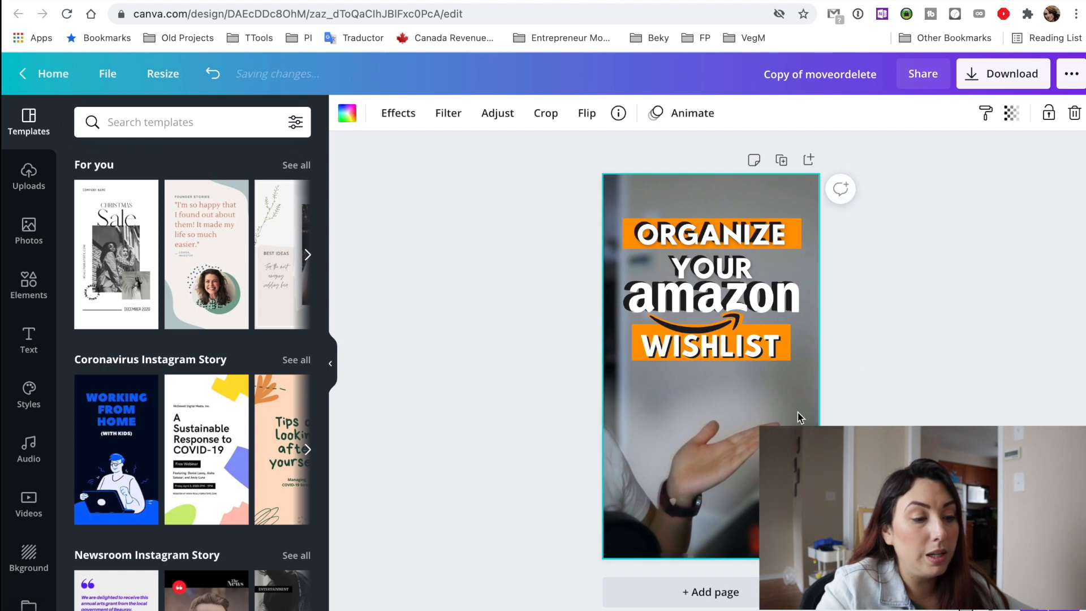
{"action": "double_click", "coordinate": [766, 417]}
{"action": "left_click_drag", "start_coordinate": [952, 159], "coordinate": [990, 117]}
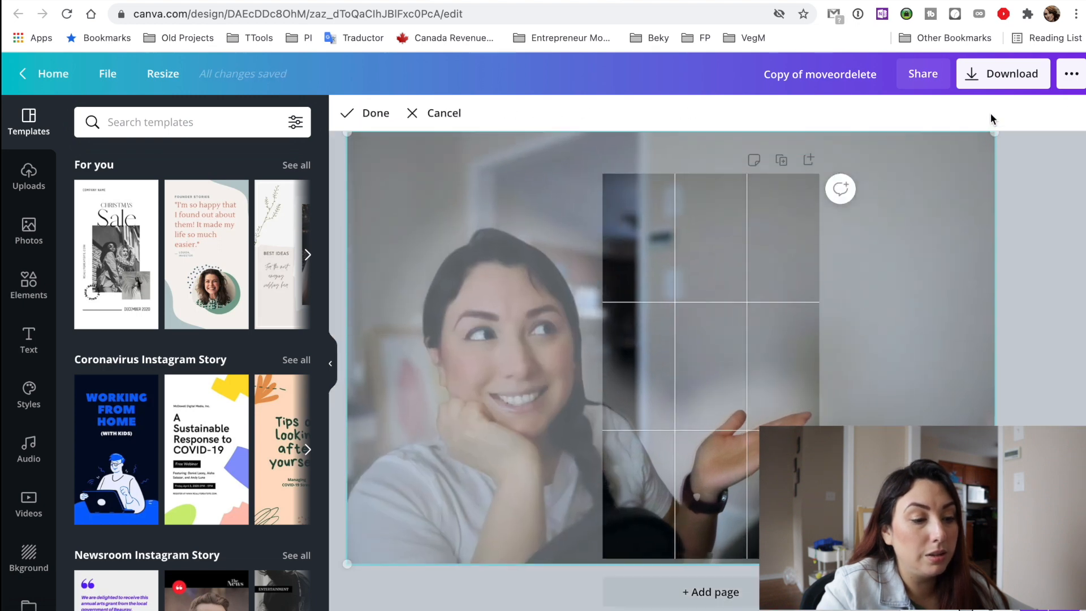
{"action": "left_click_drag", "start_coordinate": [716, 361], "coordinate": [714, 361]}
{"action": "left_click", "coordinate": [1020, 349]}
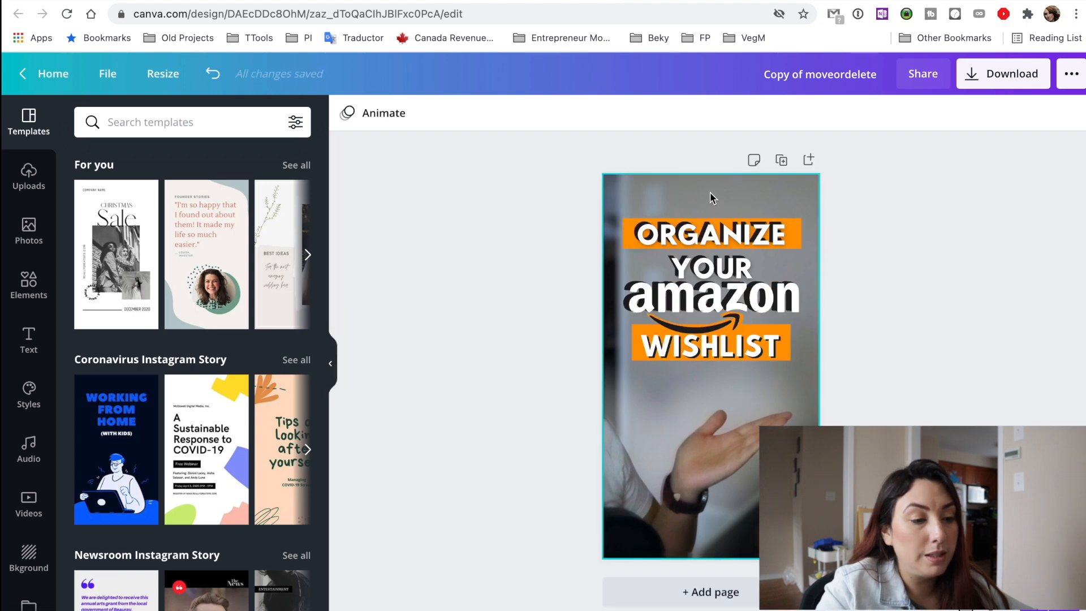
Enlarge the whole headline block slightly and centre it horizontally above the raised hand.
{"action": "left_click", "coordinate": [727, 361]}
{"action": "left_click_drag", "start_coordinate": [711, 278], "coordinate": [711, 293]}
{"action": "left_click_drag", "start_coordinate": [843, 230], "coordinate": [852, 206]}
{"action": "left_click_drag", "start_coordinate": [742, 277], "coordinate": [733, 337]}
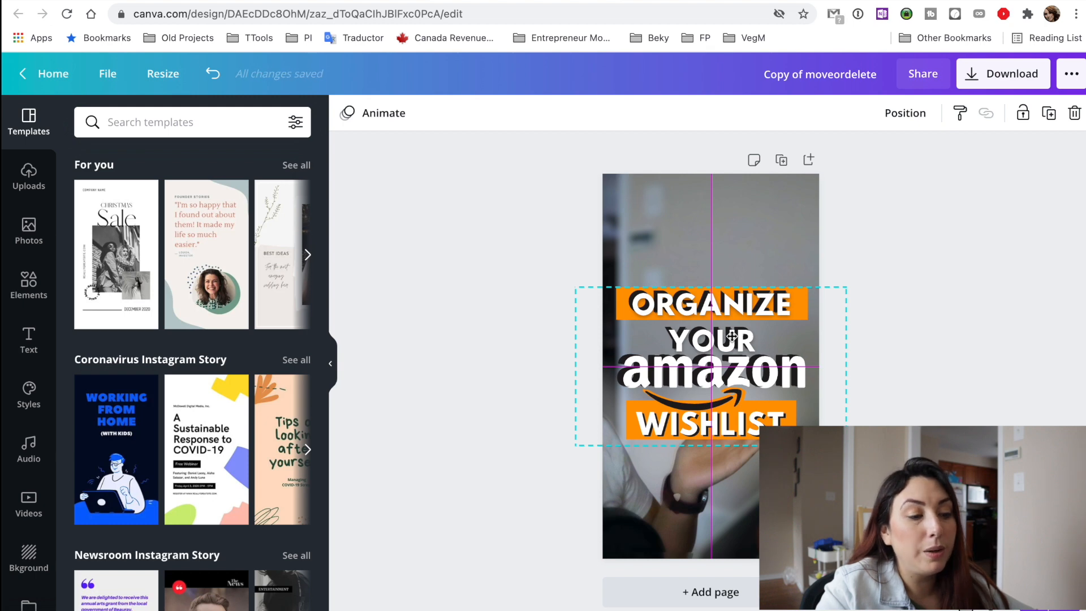
{"action": "left_click_drag", "start_coordinate": [732, 337], "coordinate": [733, 276]}
{"action": "left_click", "coordinate": [926, 387]}
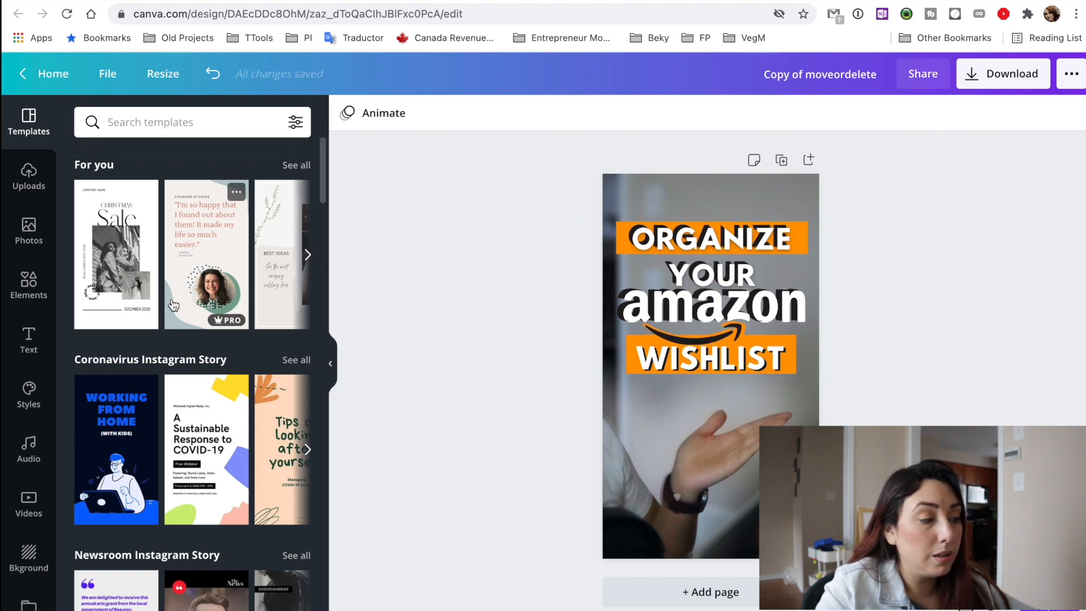
Search the design elements for "share it".
{"action": "left_click", "coordinate": [29, 283]}
{"action": "left_click", "coordinate": [113, 122]}
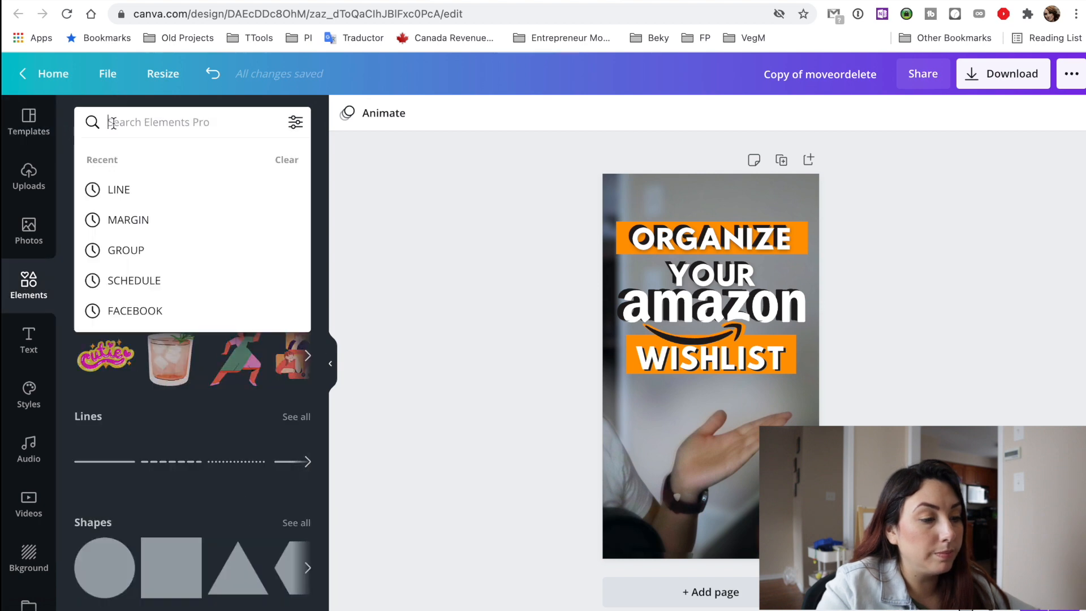
{"action": "type", "text": "share ir"}
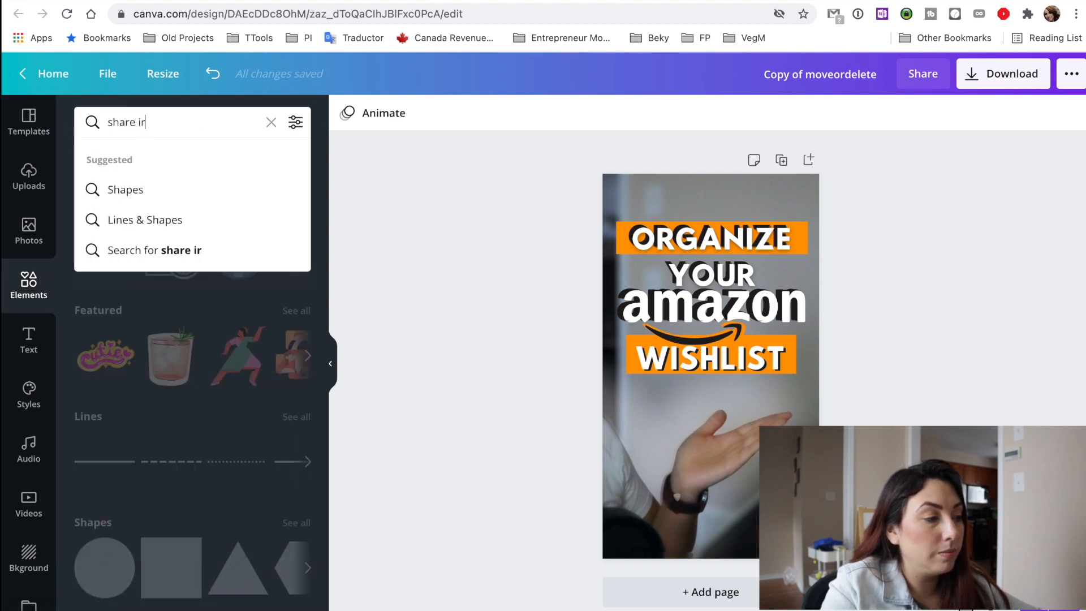
{"action": "key", "text": "BackSpace"}
{"action": "type", "text": "t"}
{"action": "key", "text": "Return"}
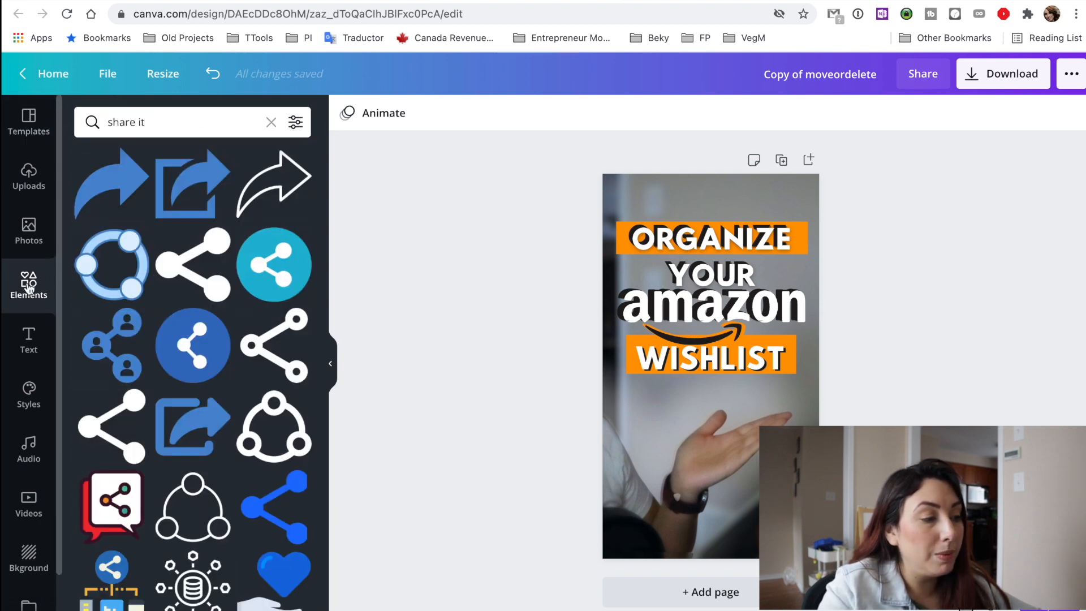
Replace the element search with "like it".
{"action": "left_click", "coordinate": [271, 122]}
{"action": "type", "text": "like"}
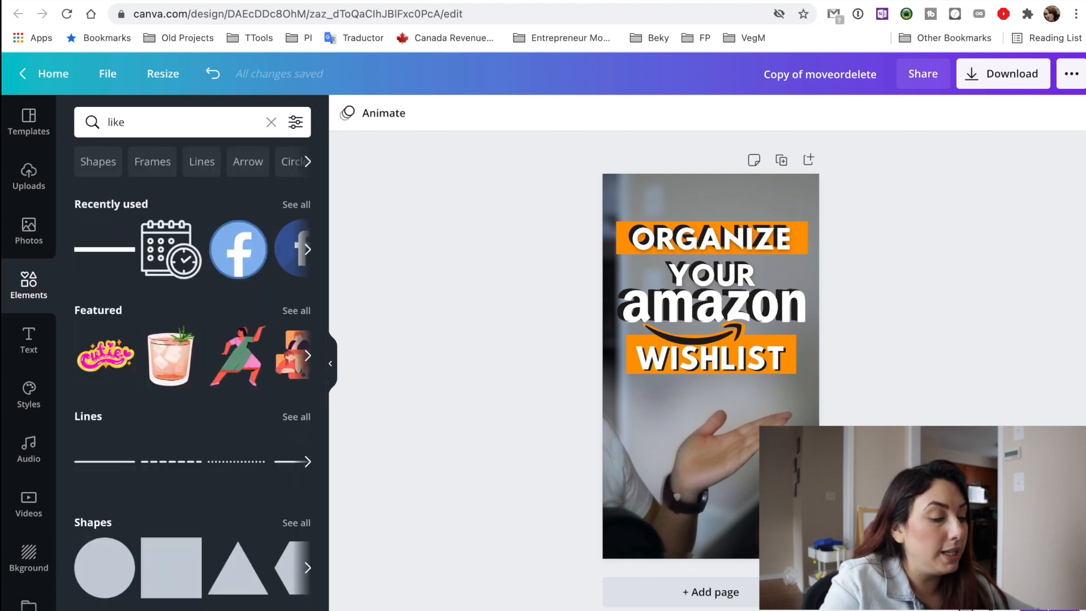
{"action": "type", "text": " it"}
{"action": "key", "text": "Return"}
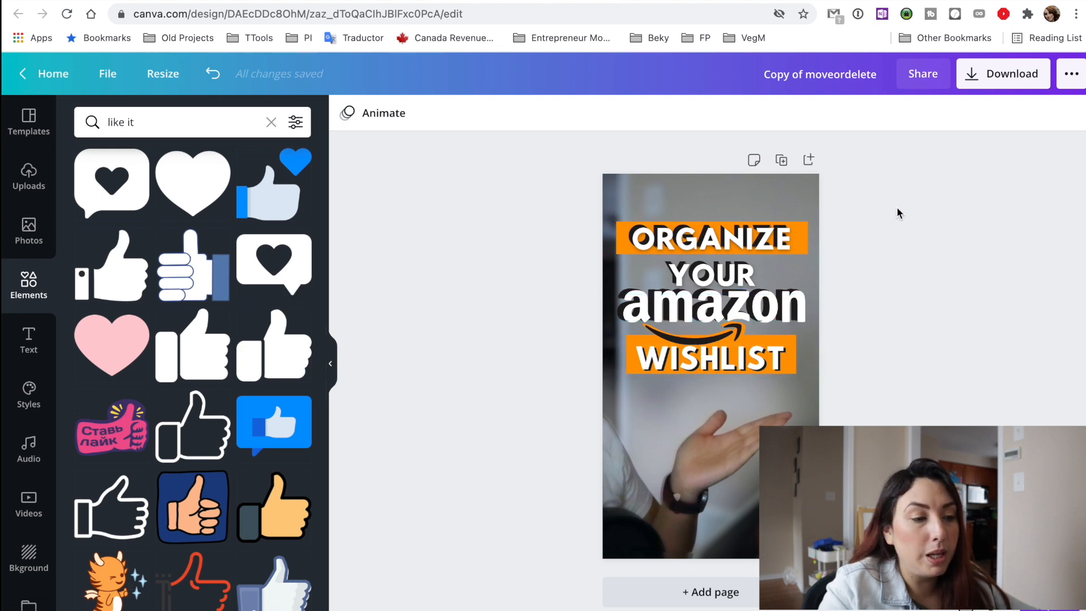
Download the finished story design as a PNG at 1080 × 1920 px.
{"action": "left_click", "coordinate": [991, 82]}
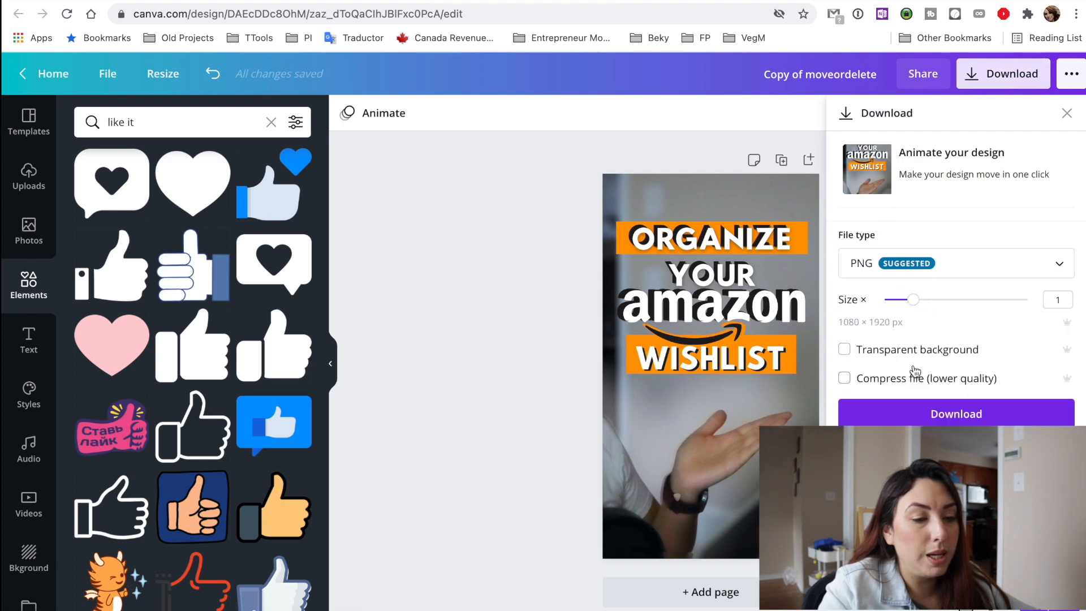
{"action": "left_click", "coordinate": [883, 416]}
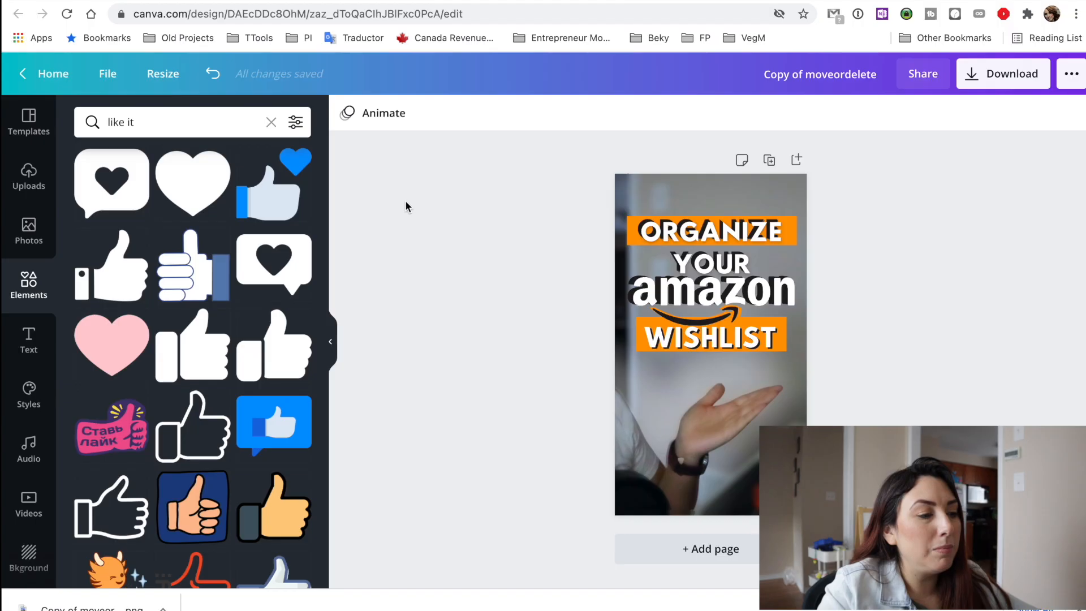
Return to the original moveordelete design and create a resized copy of it in the Facebook Post format, 940 × 788 px.
{"action": "left_click", "coordinate": [332, 0]}
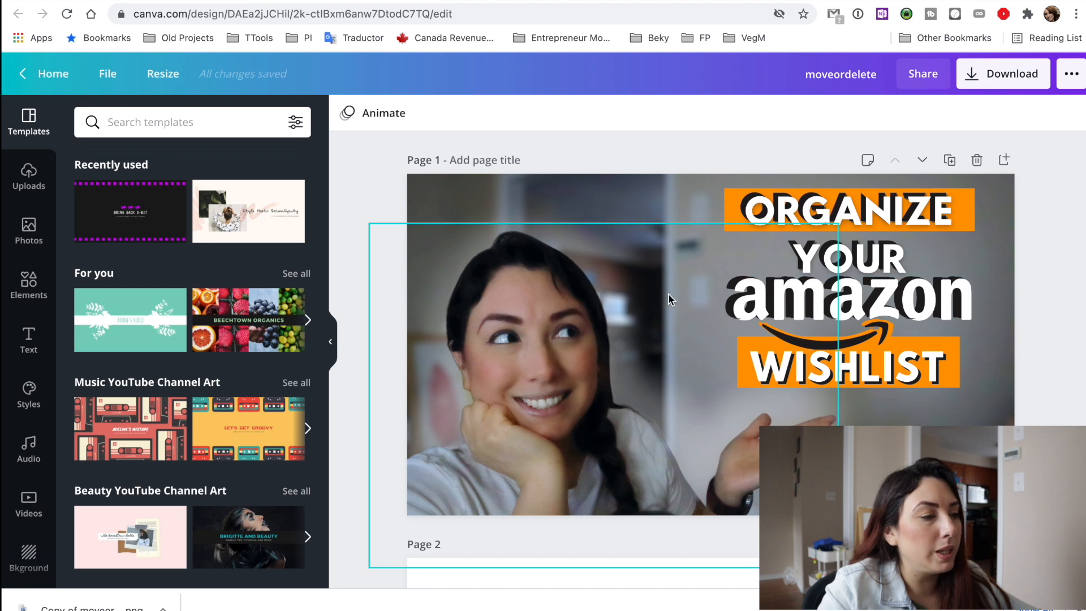
{"action": "left_click", "coordinate": [171, 79]}
{"action": "scroll", "coordinate": [233, 308], "scroll_direction": "down", "scroll_amount": 2}
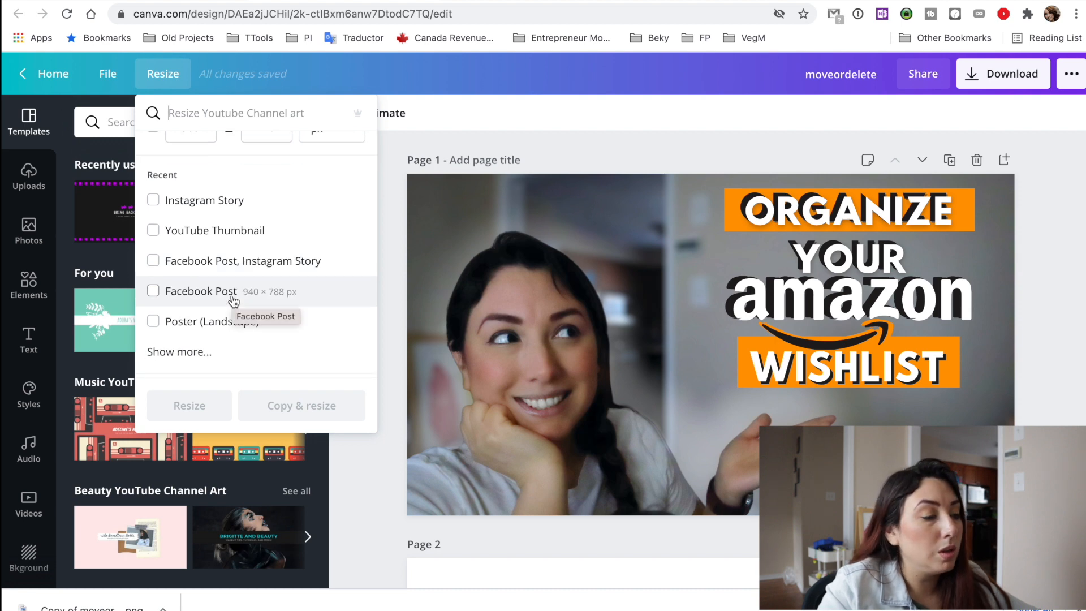
{"action": "left_click", "coordinate": [234, 292]}
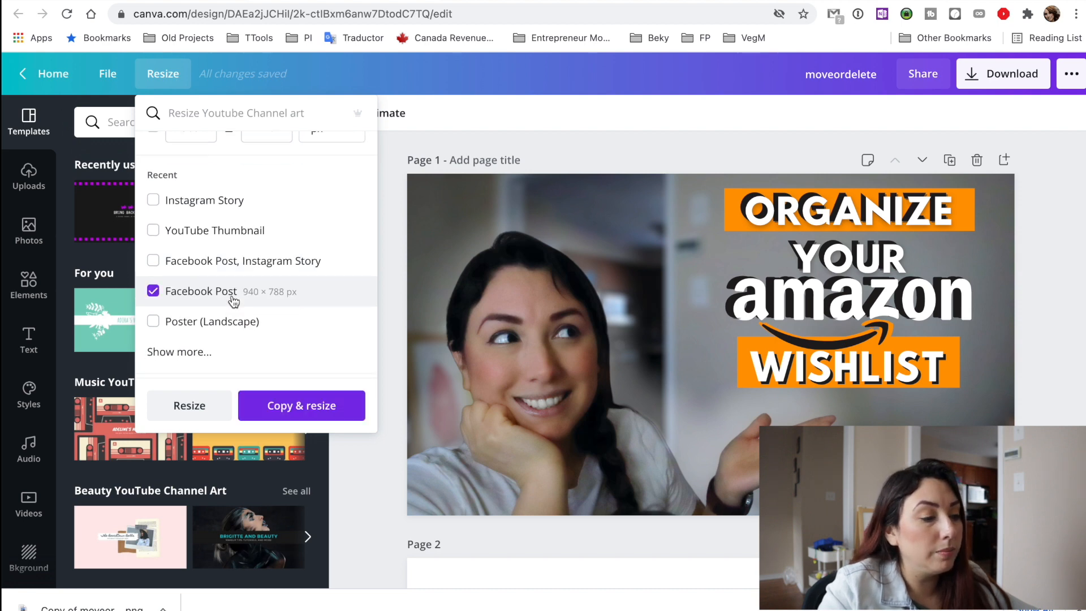
{"action": "left_click", "coordinate": [302, 406]}
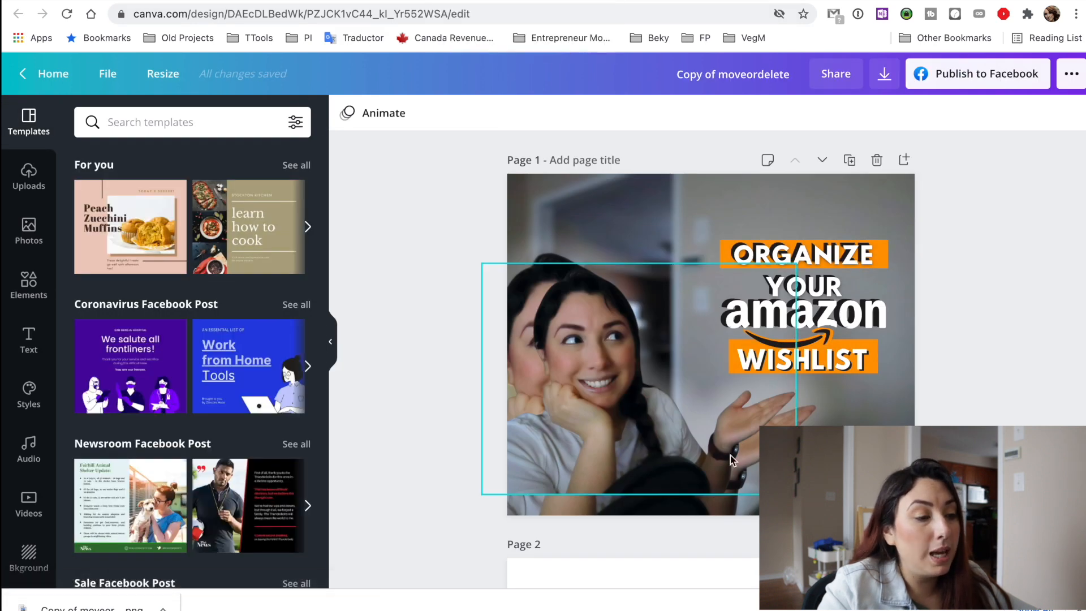
Enlarge the cutout photo of the woman and reposition it so it covers her duplicate figure in the background photo.
{"action": "left_click", "coordinate": [640, 366]}
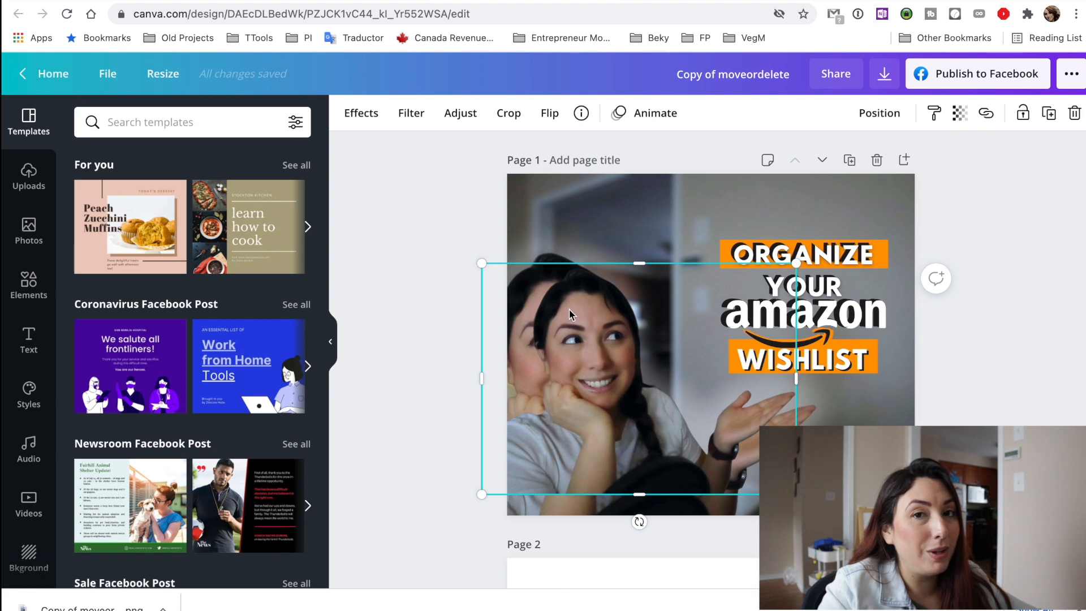
{"action": "left_click_drag", "start_coordinate": [480, 263], "coordinate": [437, 240]}
{"action": "left_click_drag", "start_coordinate": [541, 318], "coordinate": [544, 341]}
{"action": "left_click_drag", "start_coordinate": [795, 514], "coordinate": [814, 528]}
{"action": "left_click_drag", "start_coordinate": [748, 490], "coordinate": [745, 483]}
{"action": "left_click_drag", "start_coordinate": [810, 516], "coordinate": [819, 524]}
{"action": "left_click_drag", "start_coordinate": [718, 447], "coordinate": [716, 452]}
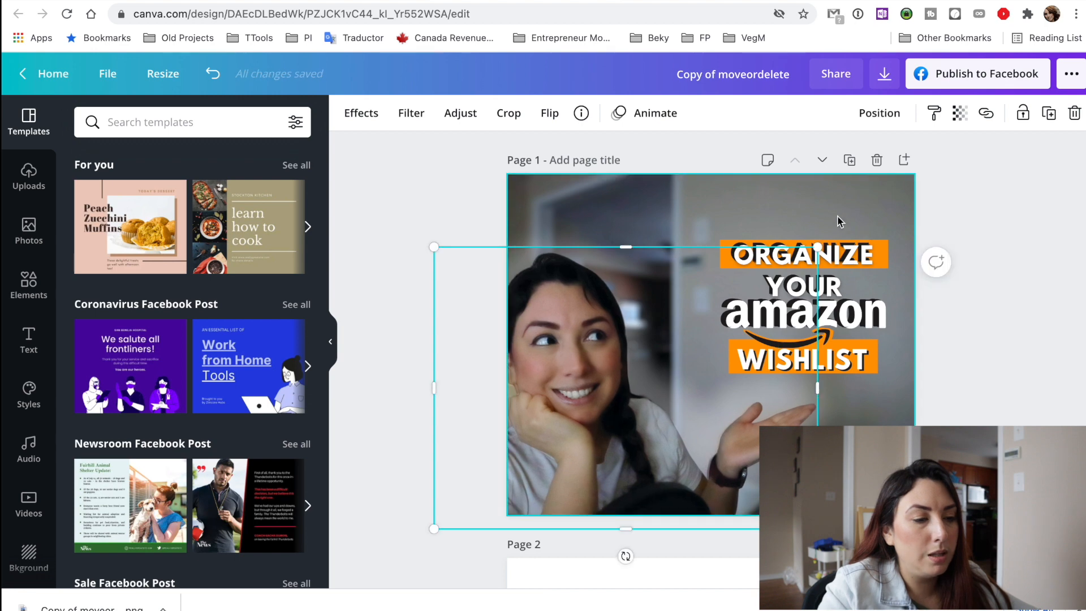
Enlarge the whole "Organize Your Amazon Wishlist" headline block so it fills the space above the raised hand.
{"action": "left_click_drag", "start_coordinate": [820, 211], "coordinate": [869, 366]}
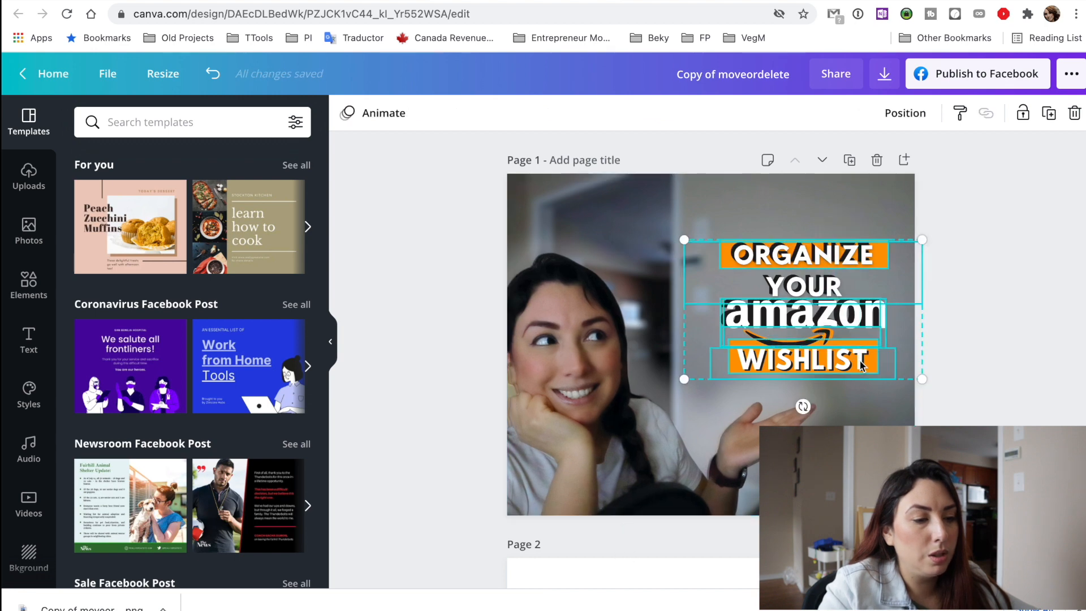
{"action": "left_click_drag", "start_coordinate": [684, 240], "coordinate": [606, 198]}
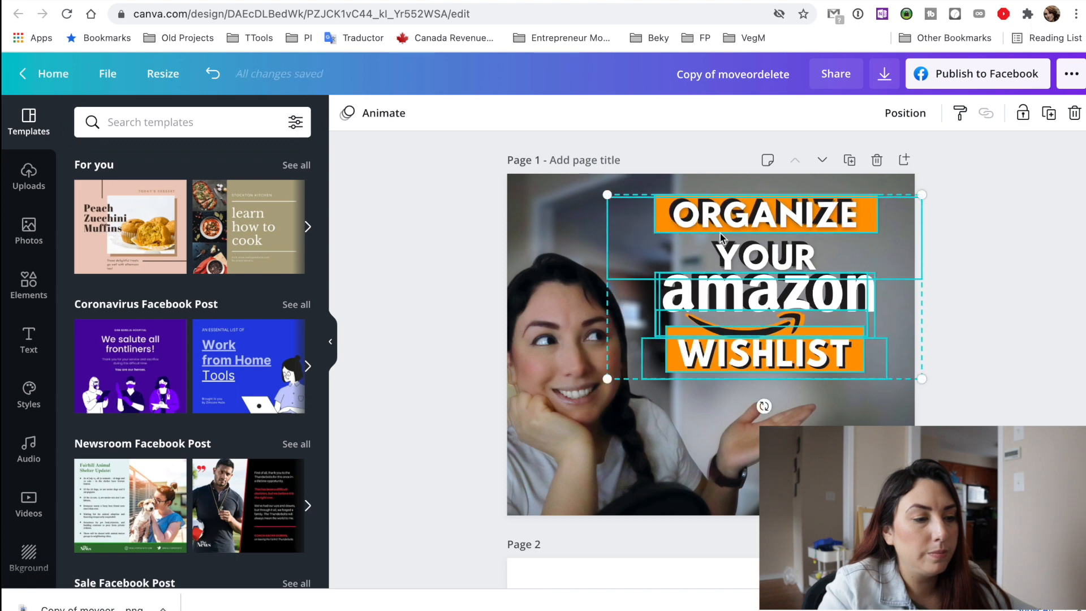
{"action": "left_click", "coordinate": [717, 164]}
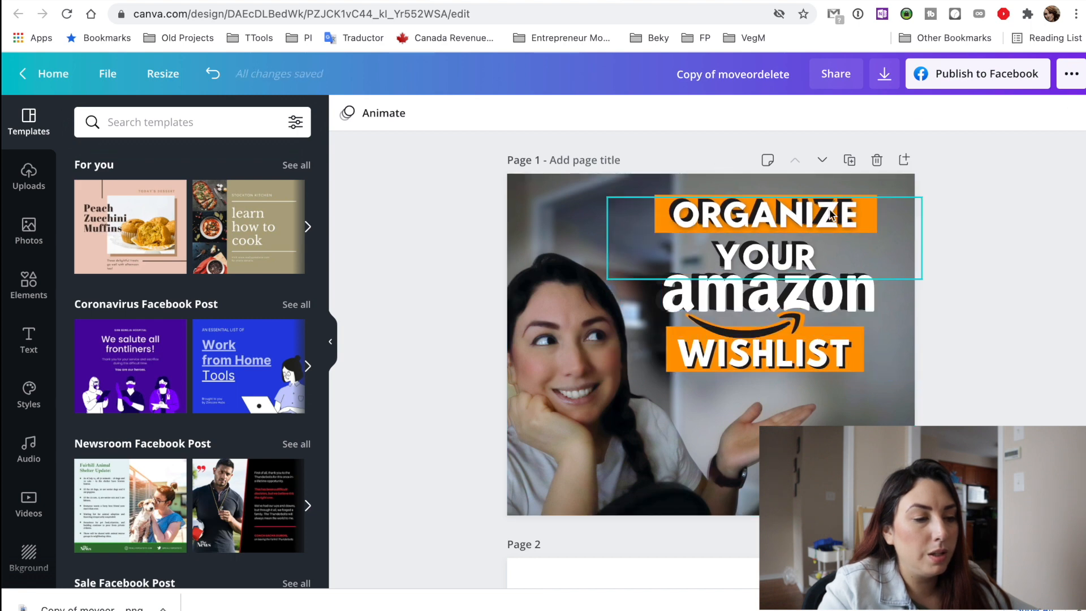
Reselect only the headline elements and shift the whole block slightly up and to the right, clear of the woman's face.
{"action": "left_click", "coordinate": [708, 181]}
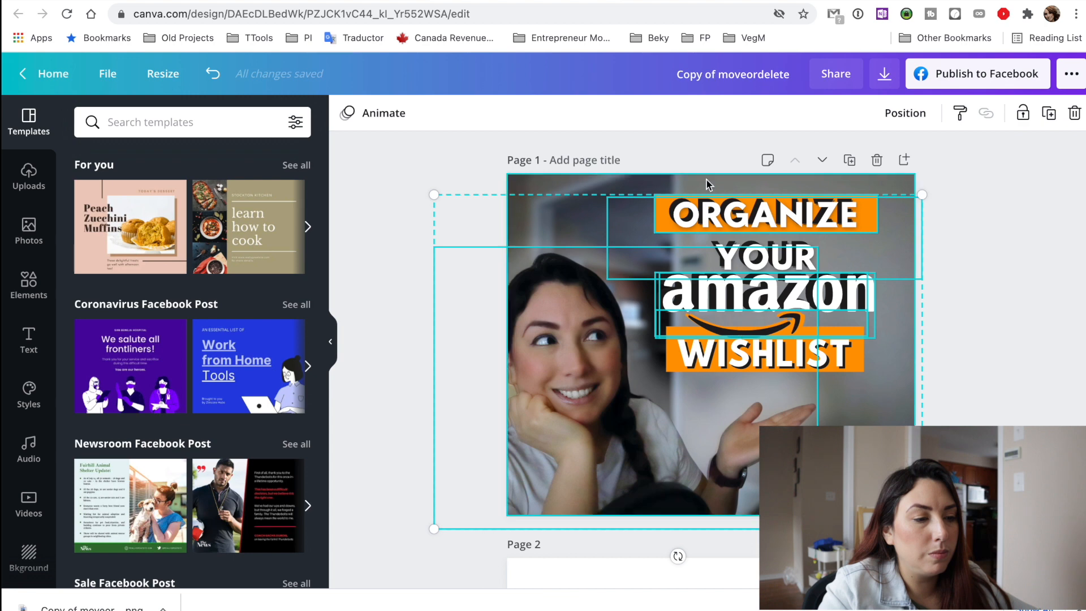
{"action": "left_click", "coordinate": [1003, 304]}
{"action": "left_click_drag", "start_coordinate": [991, 338], "coordinate": [604, 190]}
{"action": "left_click_drag", "start_coordinate": [836, 218], "coordinate": [843, 211]}
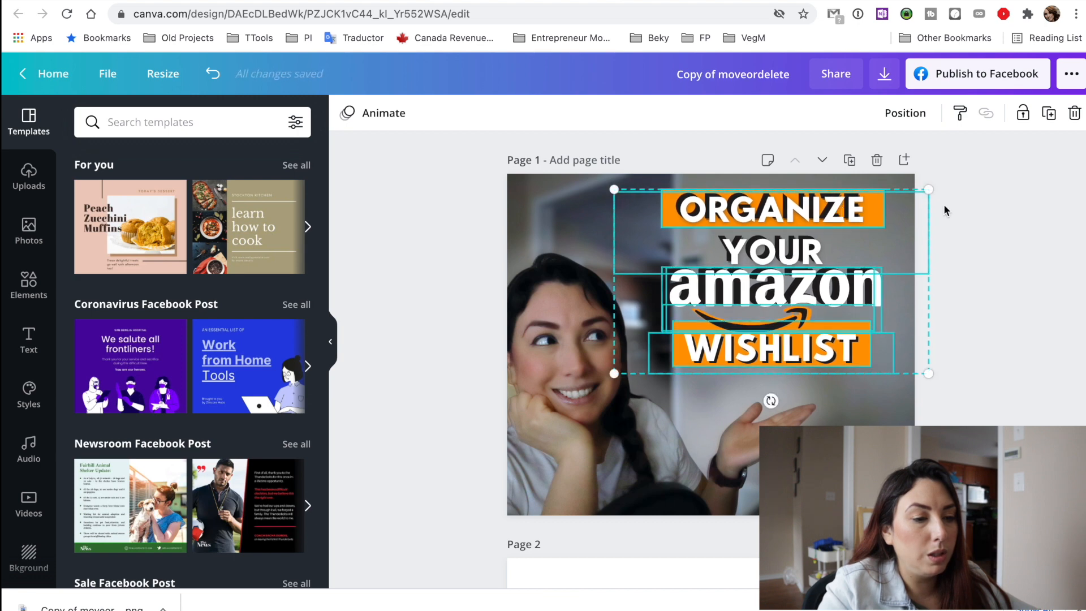
{"action": "left_click", "coordinate": [1012, 213]}
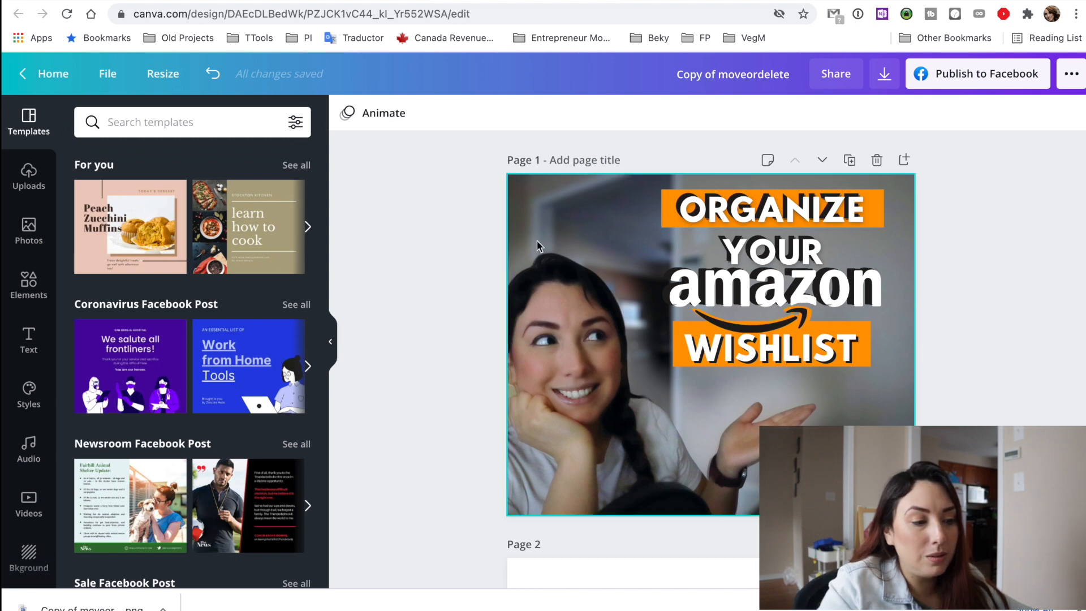
Shift the background photo right within its frame and slightly enlarge the woman's cutout so it lines up over the background figure.
{"action": "left_click", "coordinate": [855, 395]}
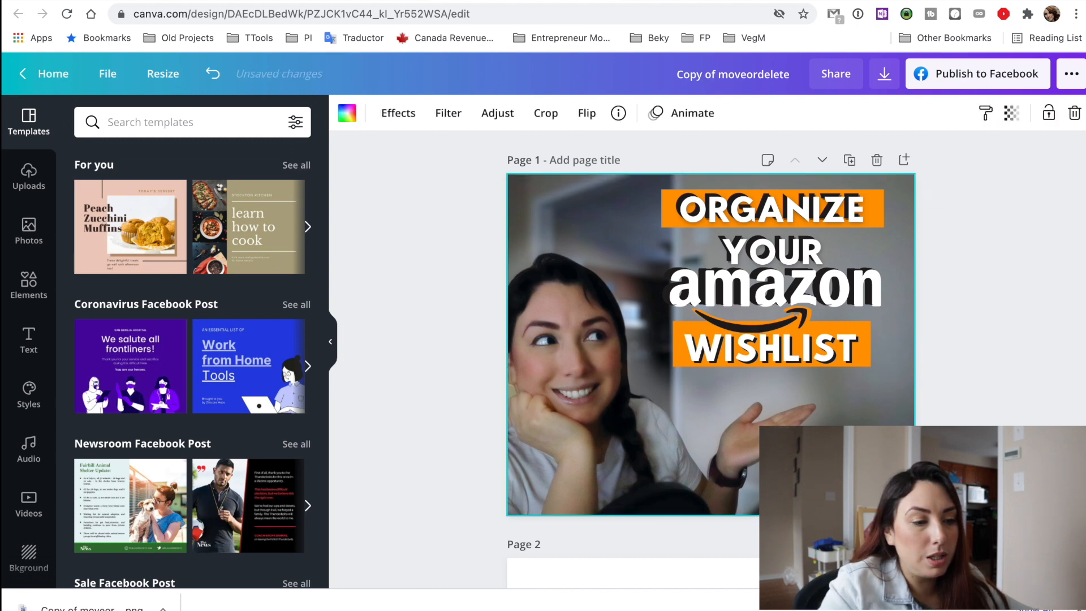
{"action": "double_click", "coordinate": [855, 393]}
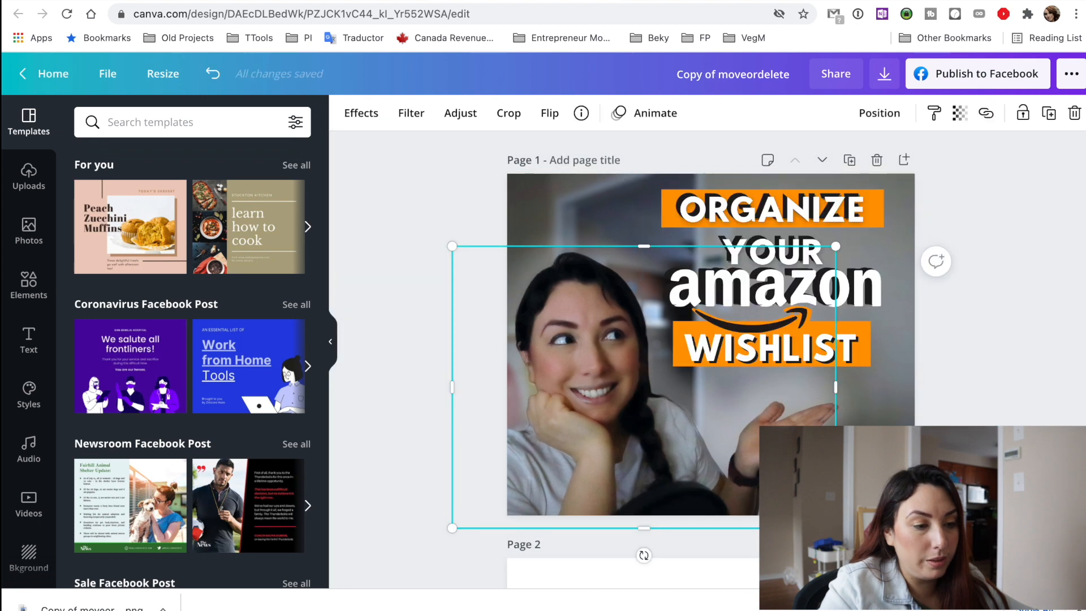
{"action": "left_click", "coordinate": [402, 350]}
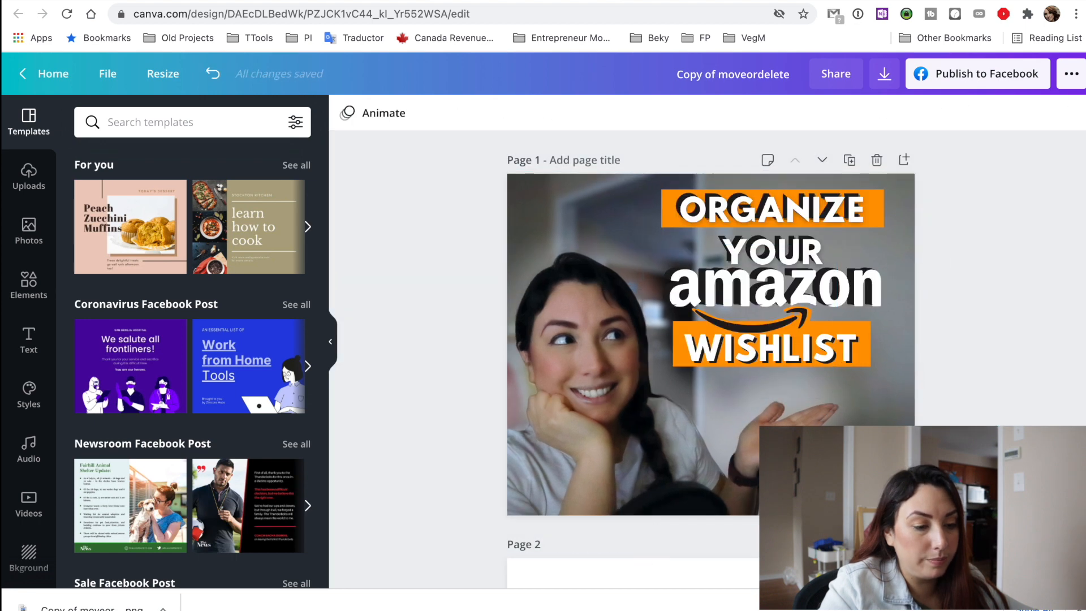
{"action": "left_click", "coordinate": [600, 390]}
{"action": "left_click_drag", "start_coordinate": [836, 528], "coordinate": [840, 531]}
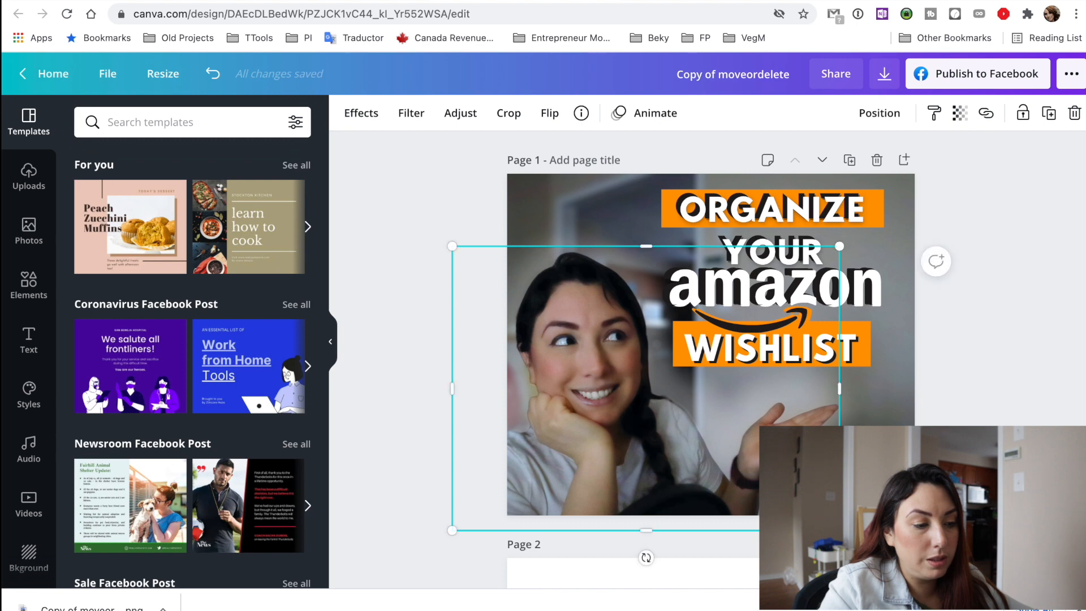
{"action": "key", "text": "Escape"}
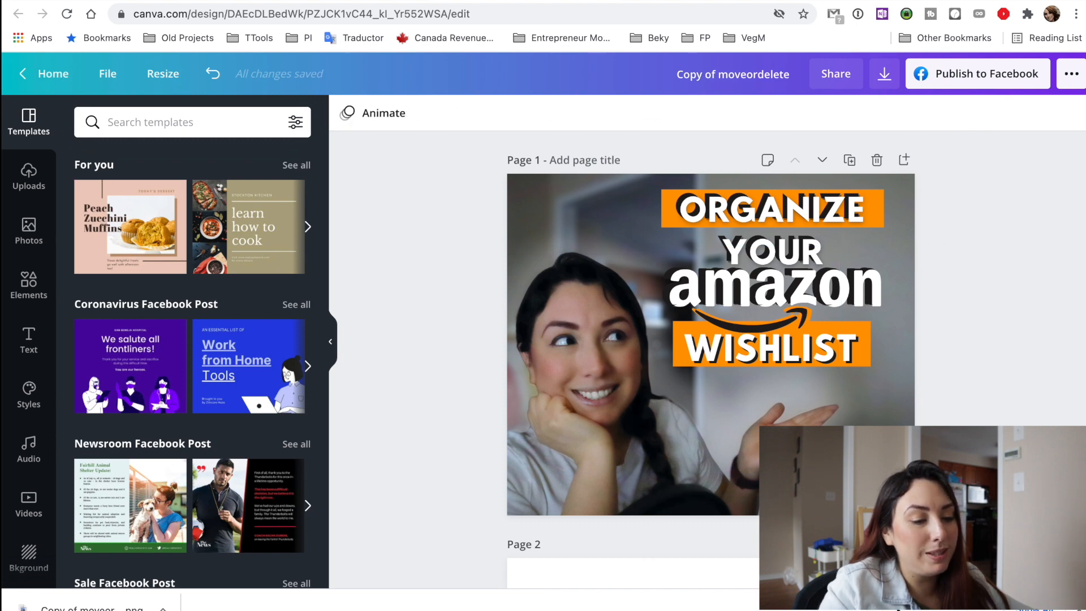
Delete the empty second page of the Facebook post design.
{"action": "left_click", "coordinate": [877, 544]}
Compare the original design with its Facebook post and Instagram story copies by viewing each in turn.
{"action": "left_click", "coordinate": [292, 2]}
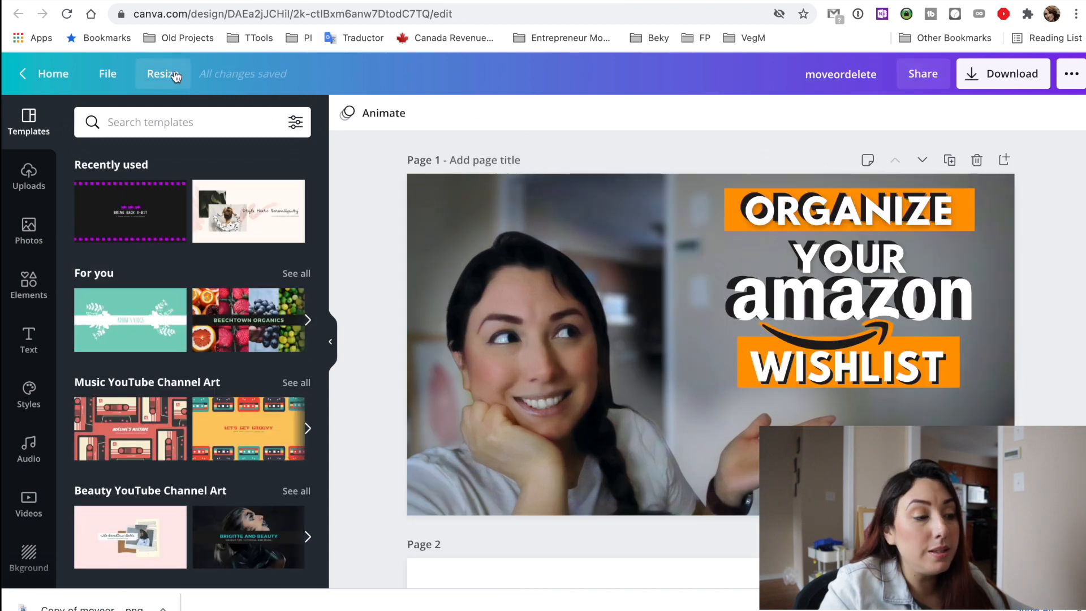
{"action": "left_click", "coordinate": [424, 2]}
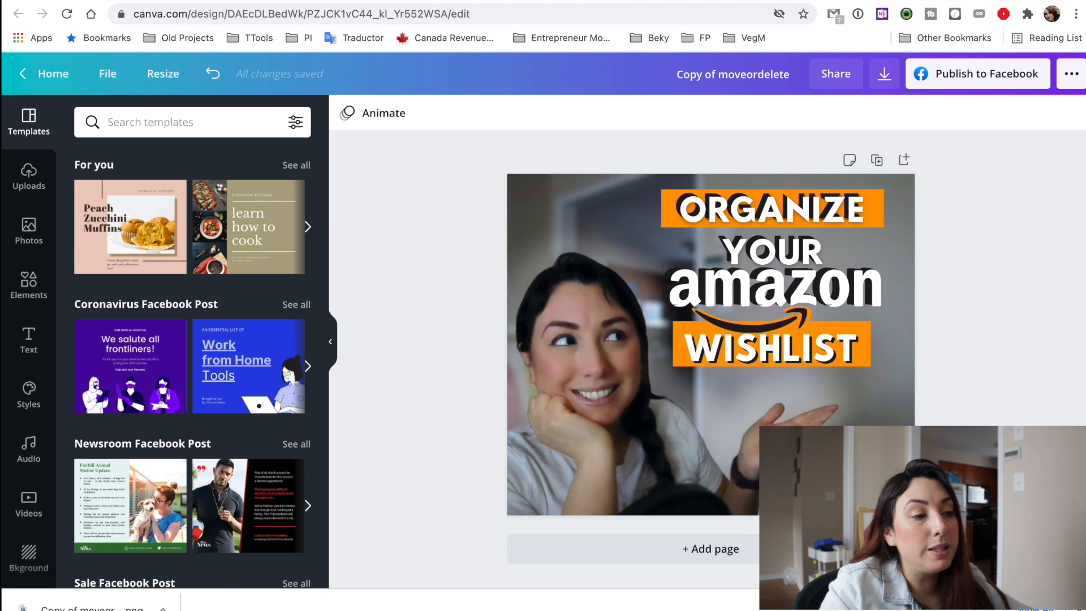
{"action": "left_click", "coordinate": [666, 2]}
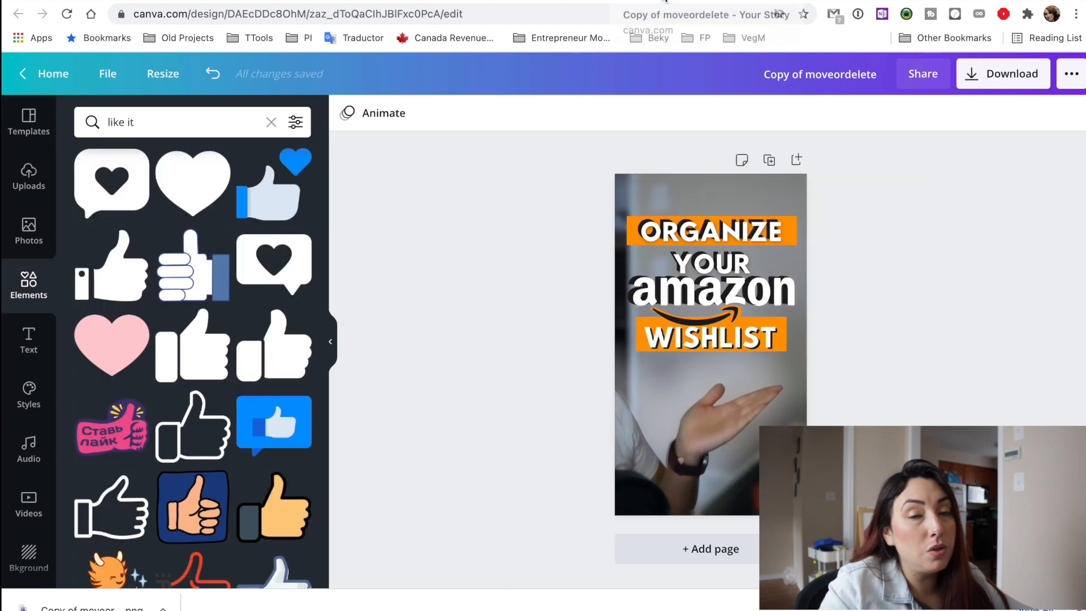